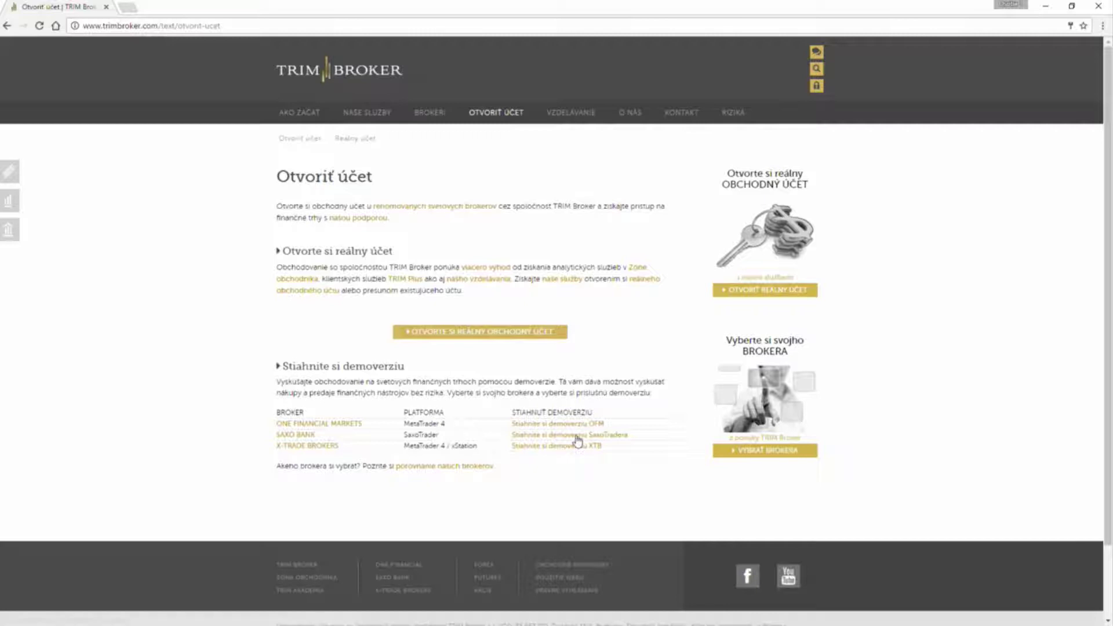
# - Open the SaxoTrader demo download page and install SaxoTrader for all users of this computer in the default destination folder
pyautogui.click(576, 435)
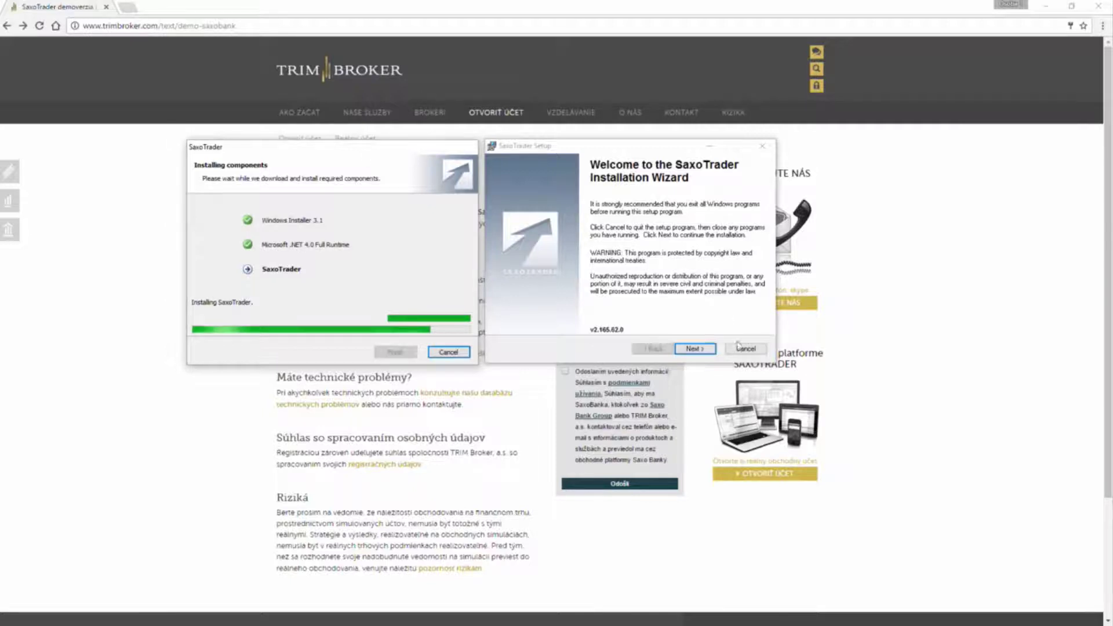
pyautogui.click(691, 348)
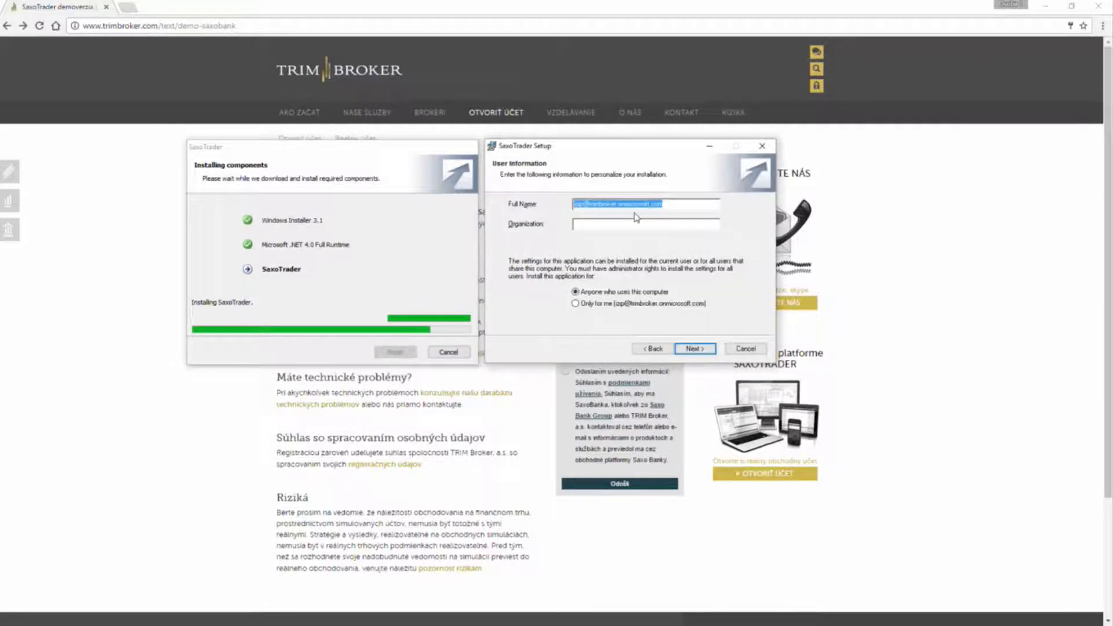
pyautogui.click(699, 348)
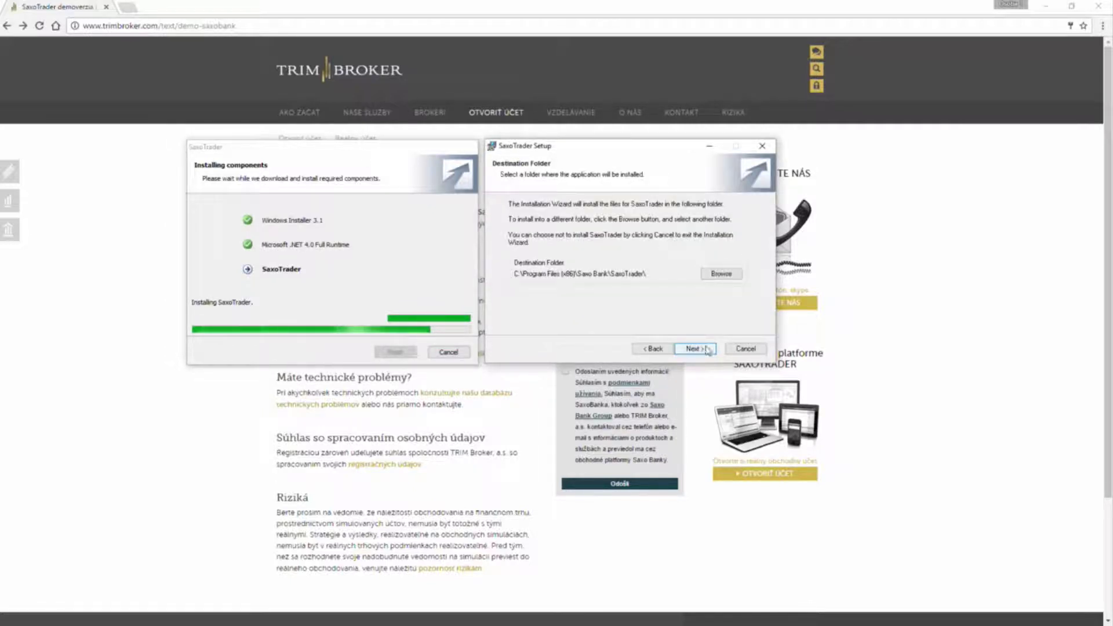
pyautogui.click(703, 350)
pyautogui.click(709, 351)
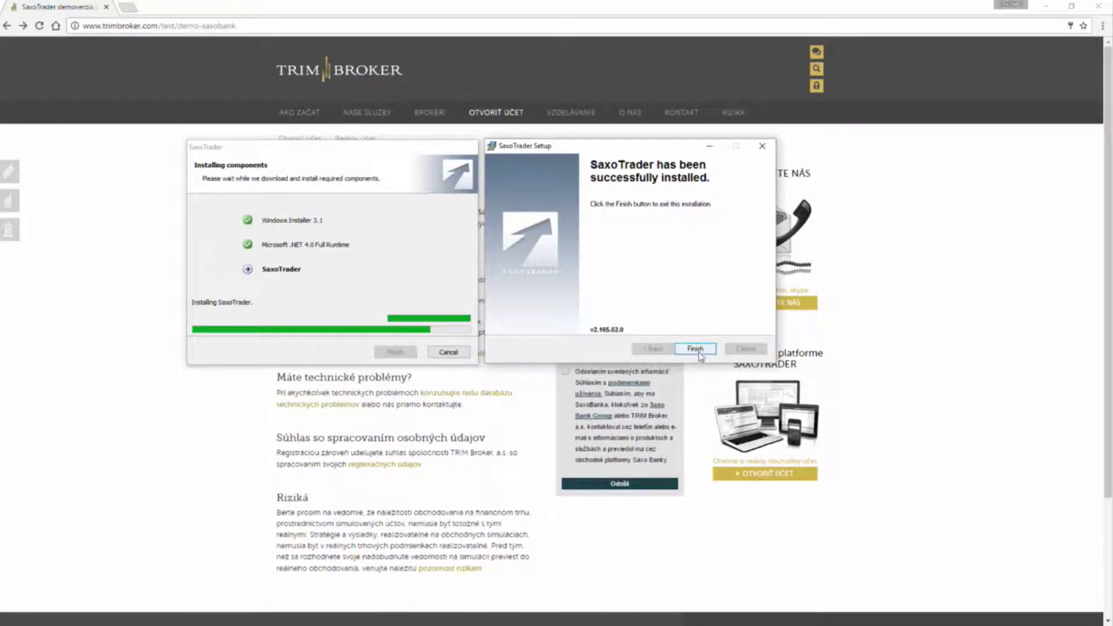
pyautogui.click(695, 349)
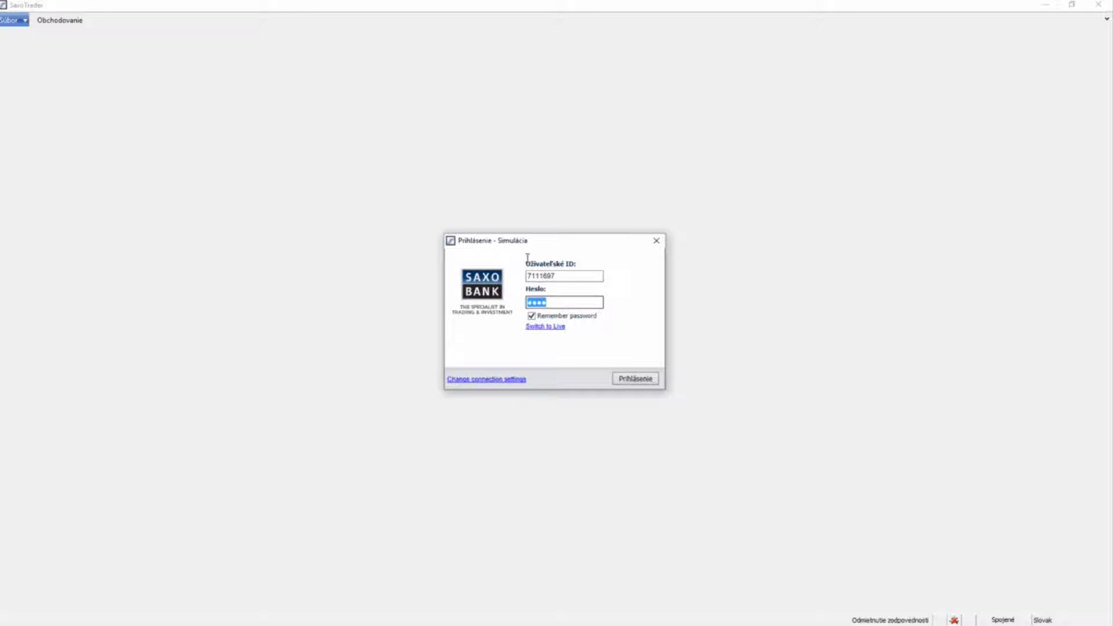
# - Show the Live login, return to Simulation mode and log in with the saved demo credentials
pyautogui.click(547, 326)
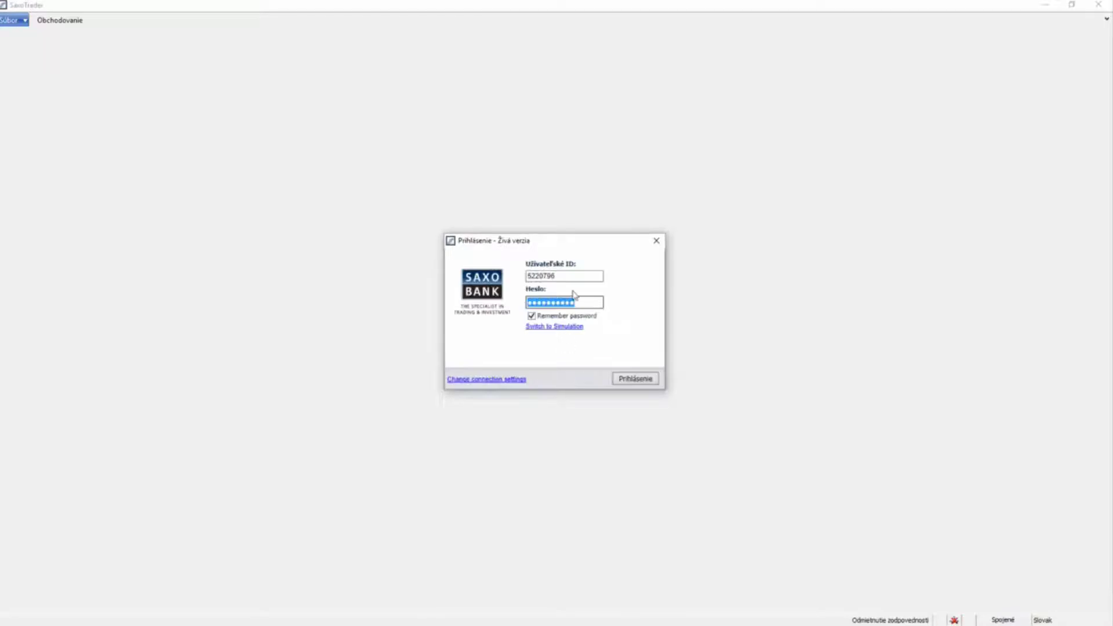
pyautogui.click(559, 327)
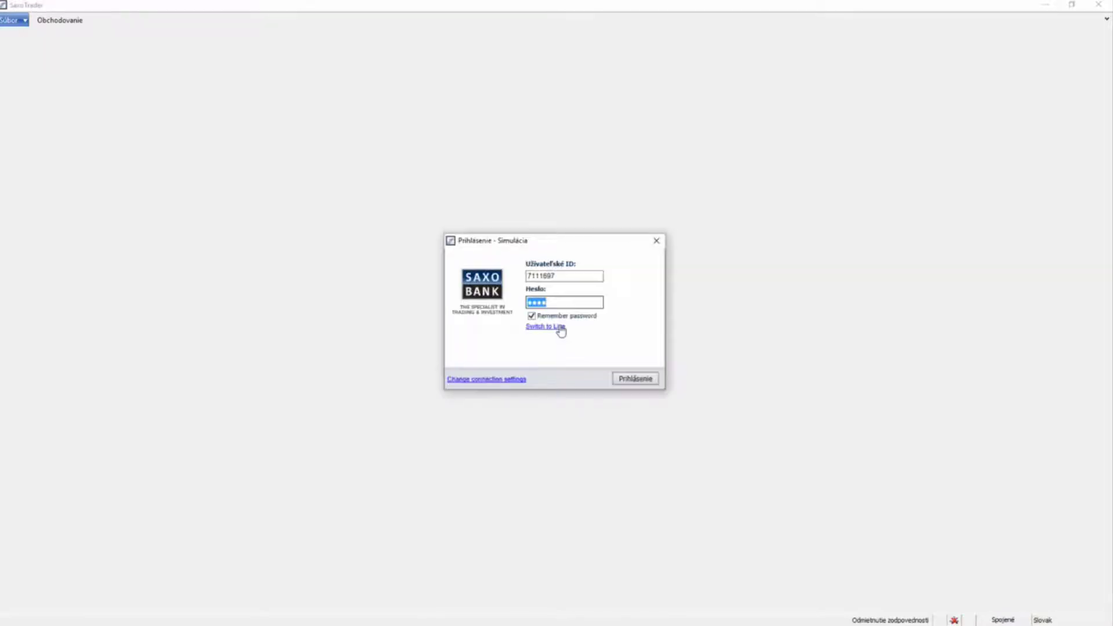
pyautogui.click(640, 379)
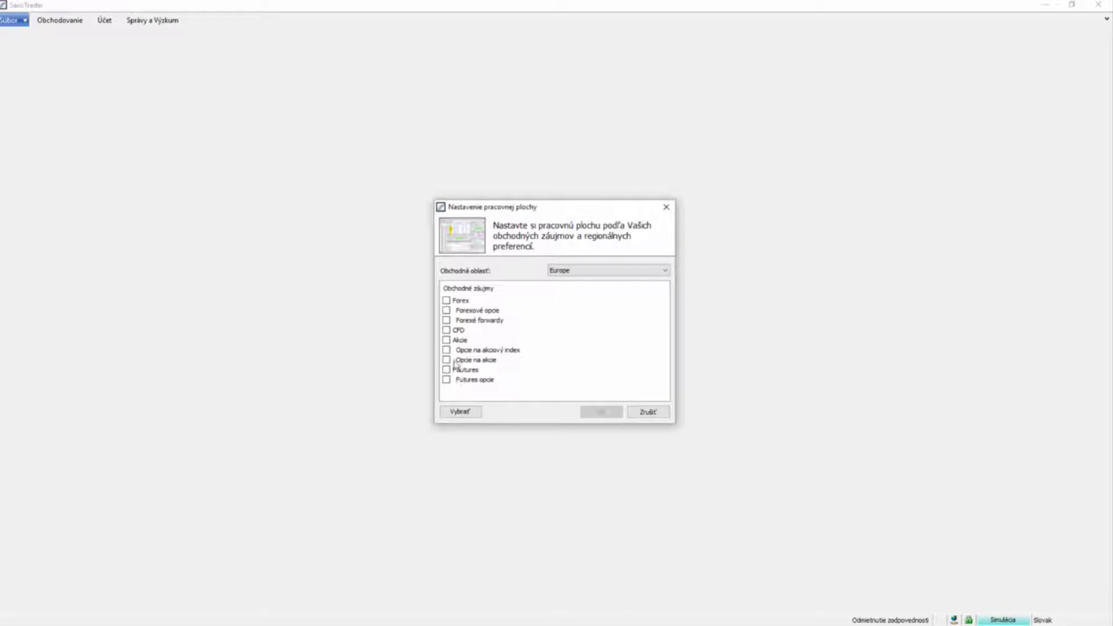
# - Set up the workspace for trading stocks (Akcie) in the Europe region and dismiss the promotional window
pyautogui.click(446, 341)
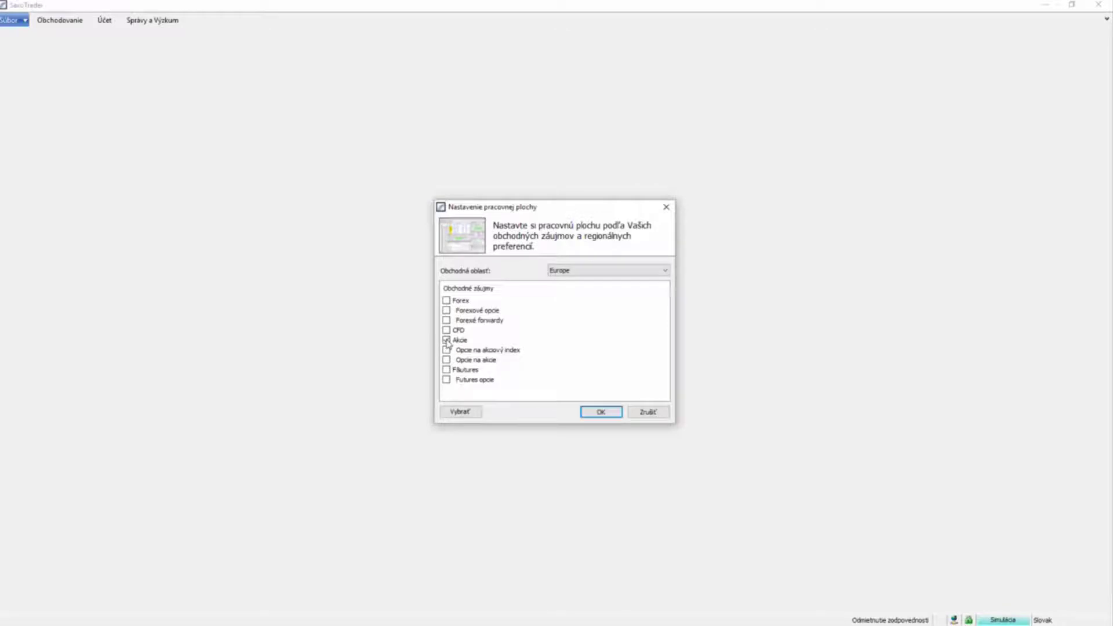
pyautogui.click(601, 412)
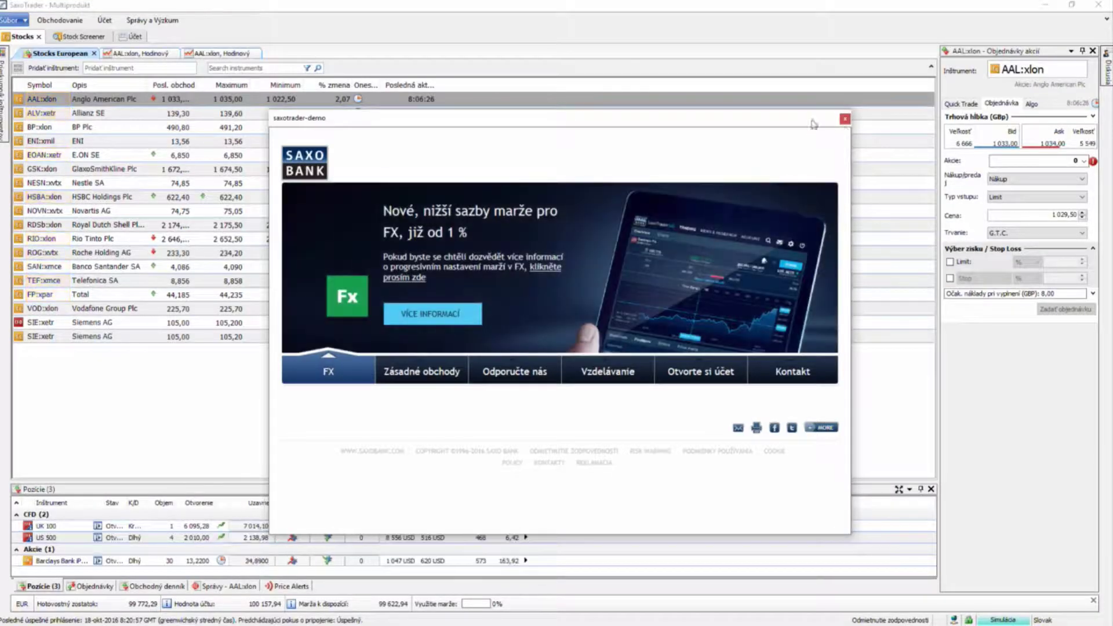
pyautogui.click(845, 119)
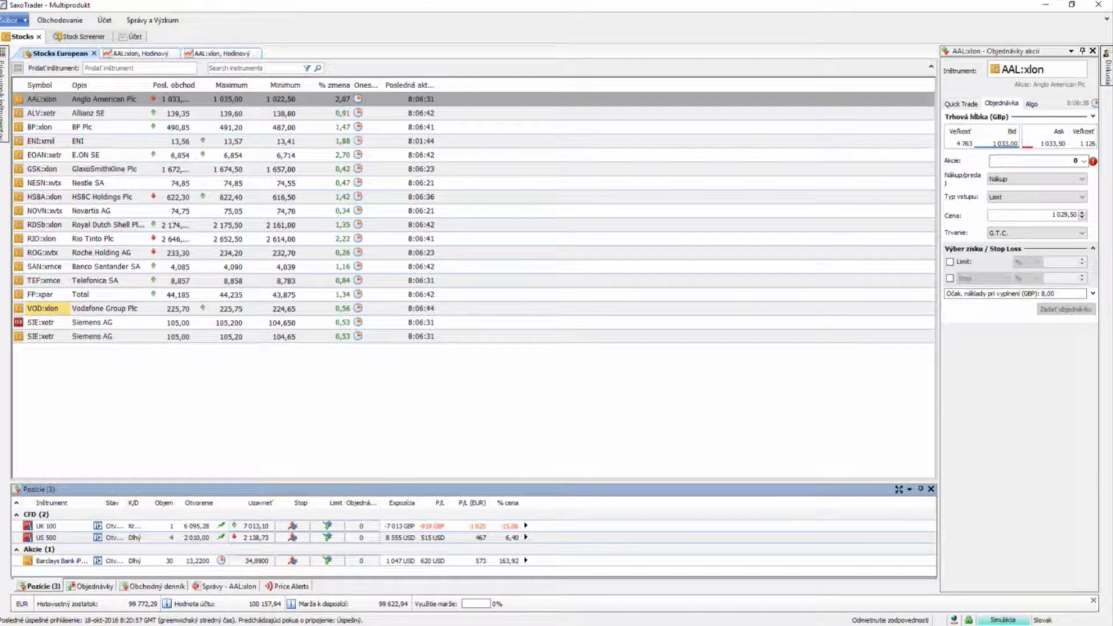
pyautogui.click(135, 365)
pyautogui.rightClick(135, 365)
pyautogui.moveTo(173, 365)
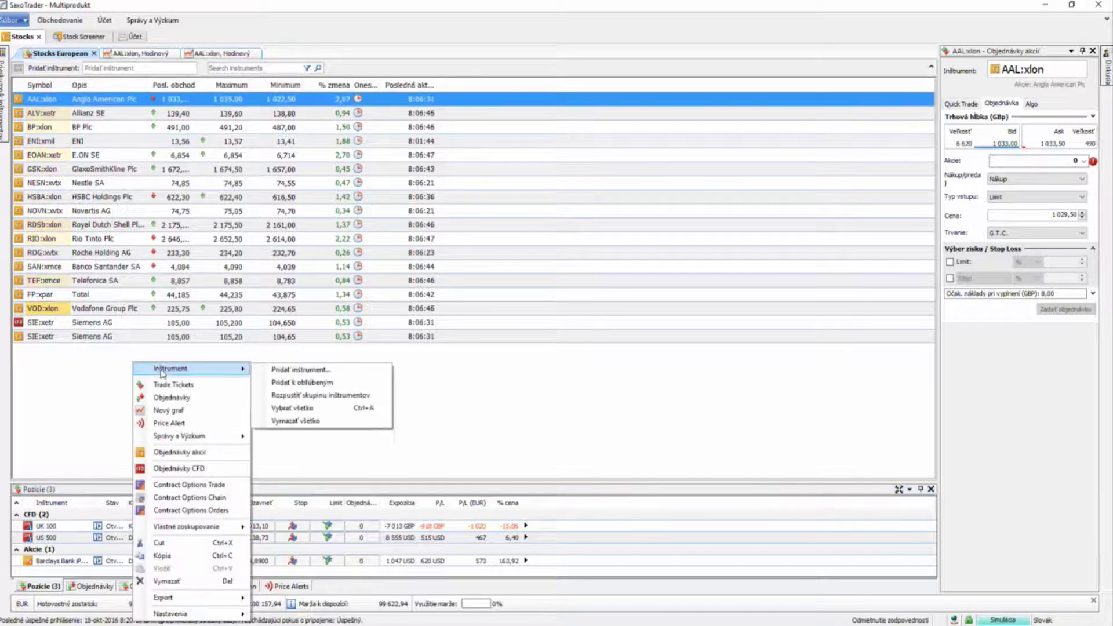
pyautogui.click(330, 380)
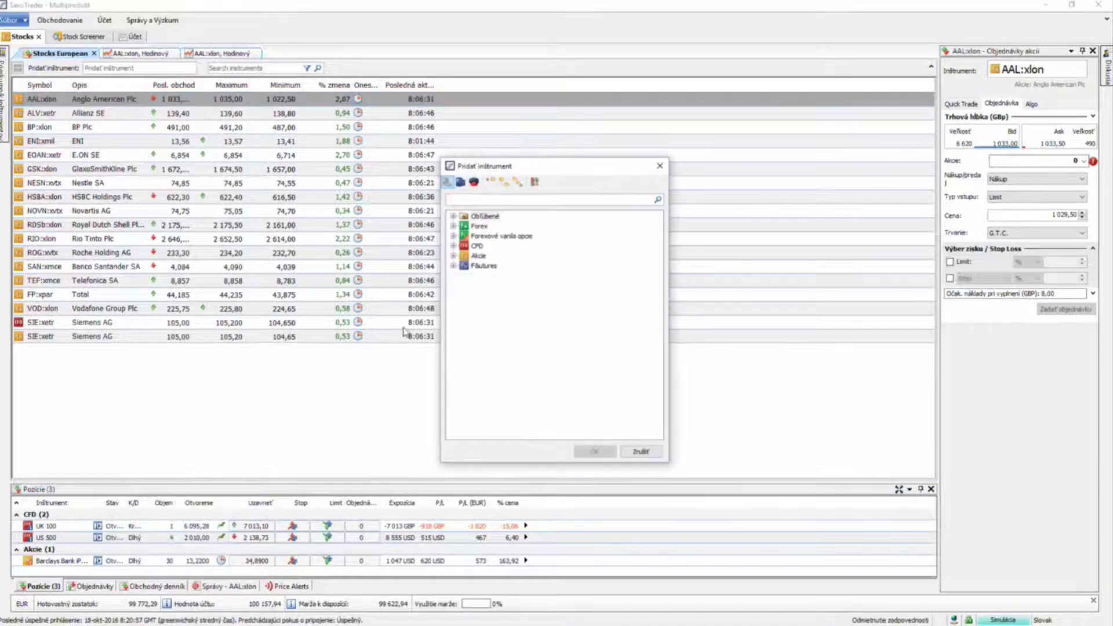
pyautogui.write('dxet')
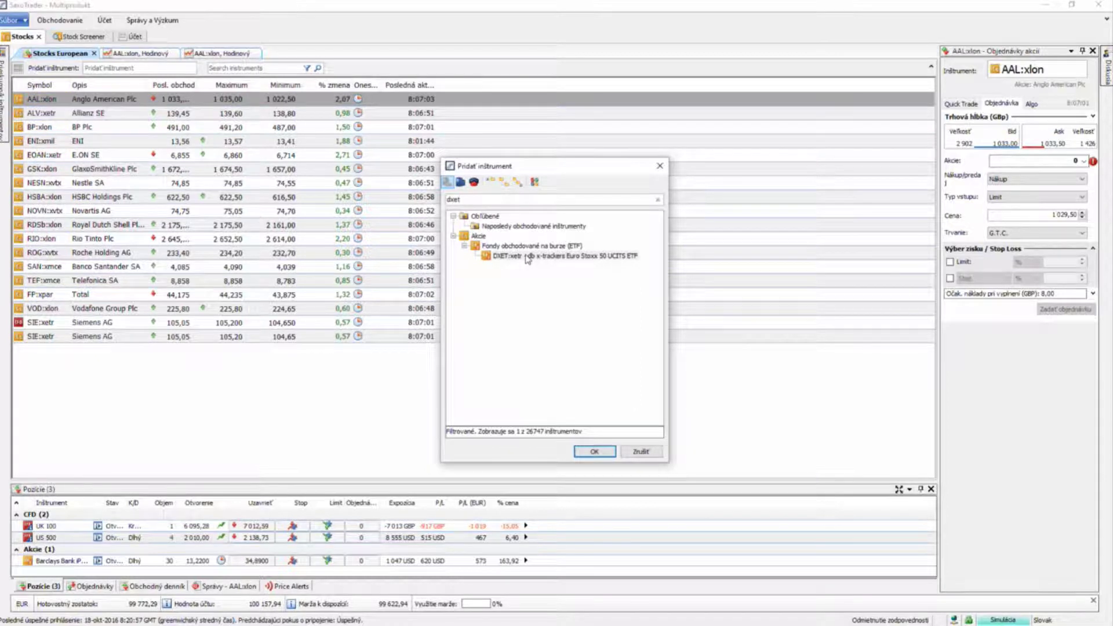
pyautogui.click(641, 452)
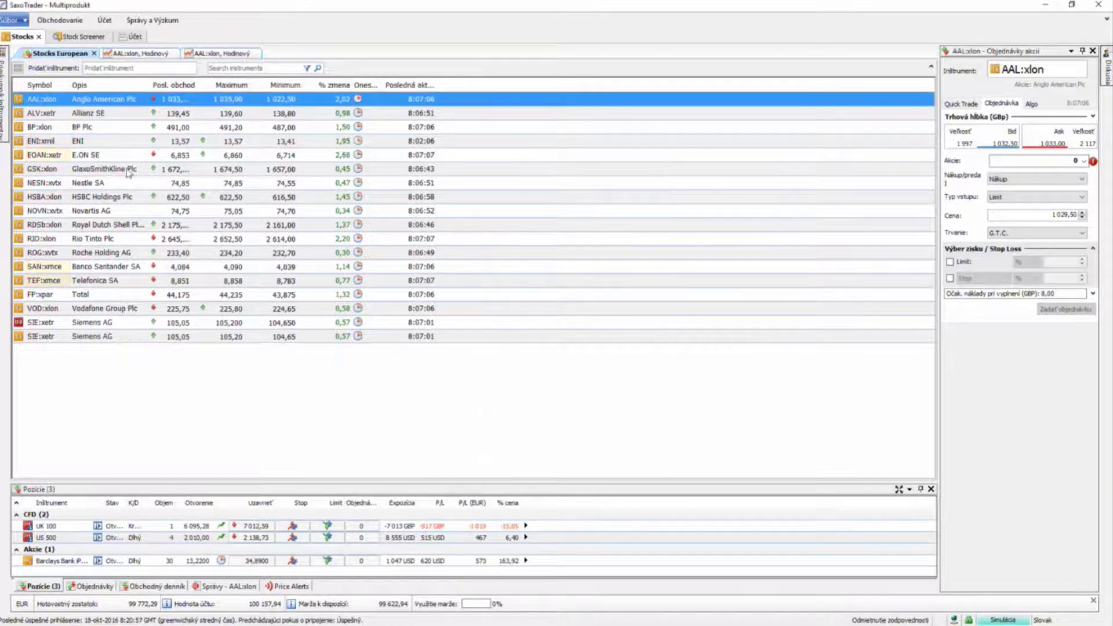
pyautogui.click(98, 68)
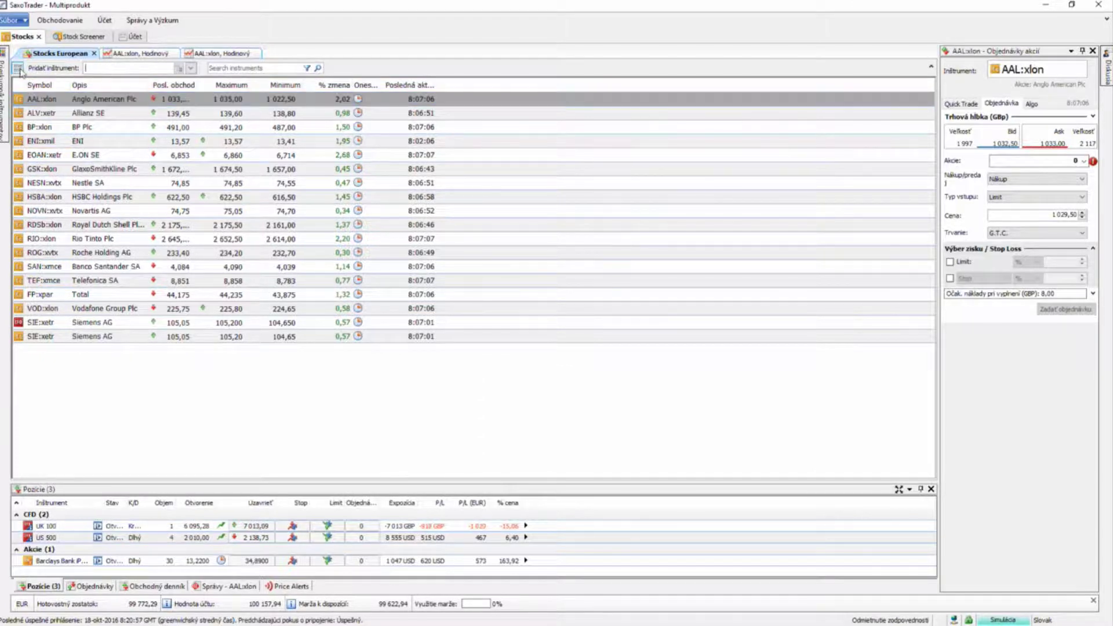
# - Find the instrument "dxet" and add DXET:xetr (db x-trackers Euro Stoxx 50 UCITS ETF) to the Stocks European list
pyautogui.rightClick(228, 377)
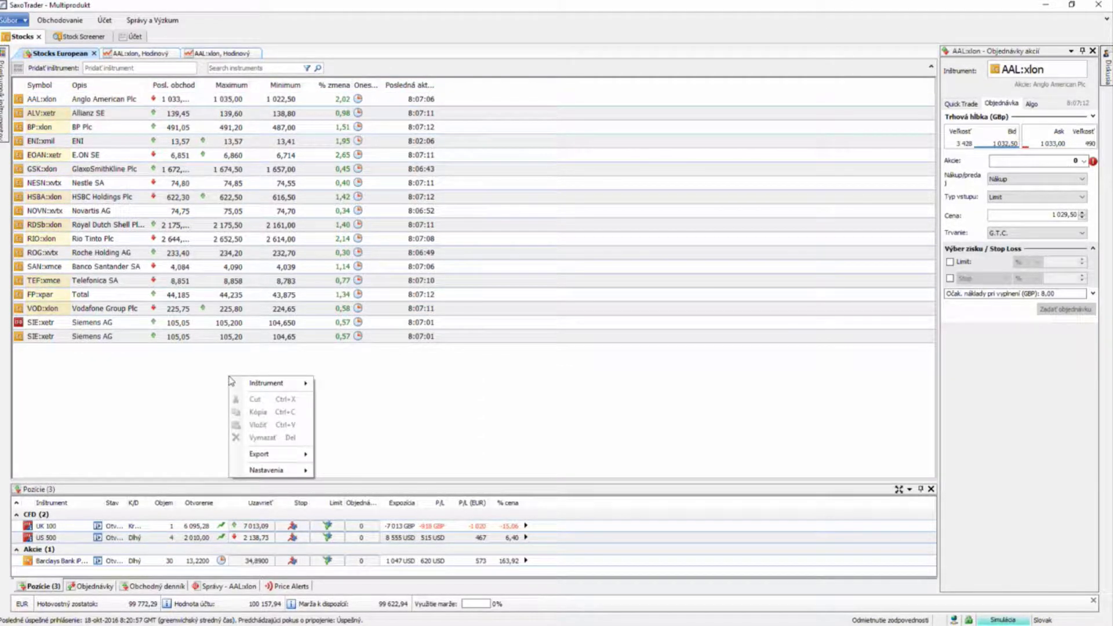
pyautogui.moveTo(244, 383)
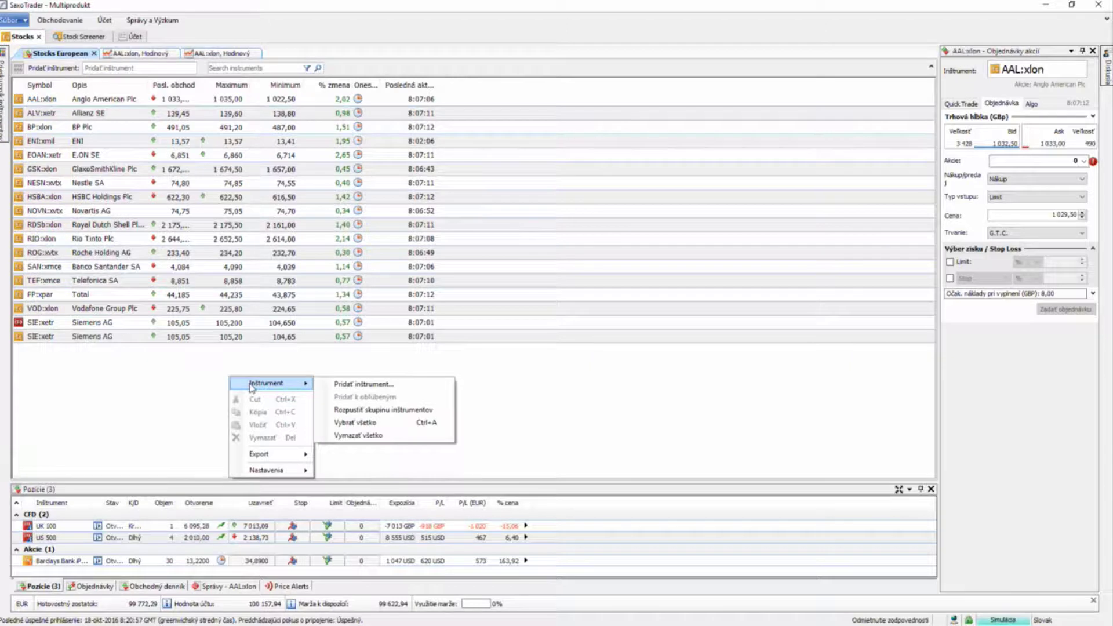
pyautogui.click(360, 385)
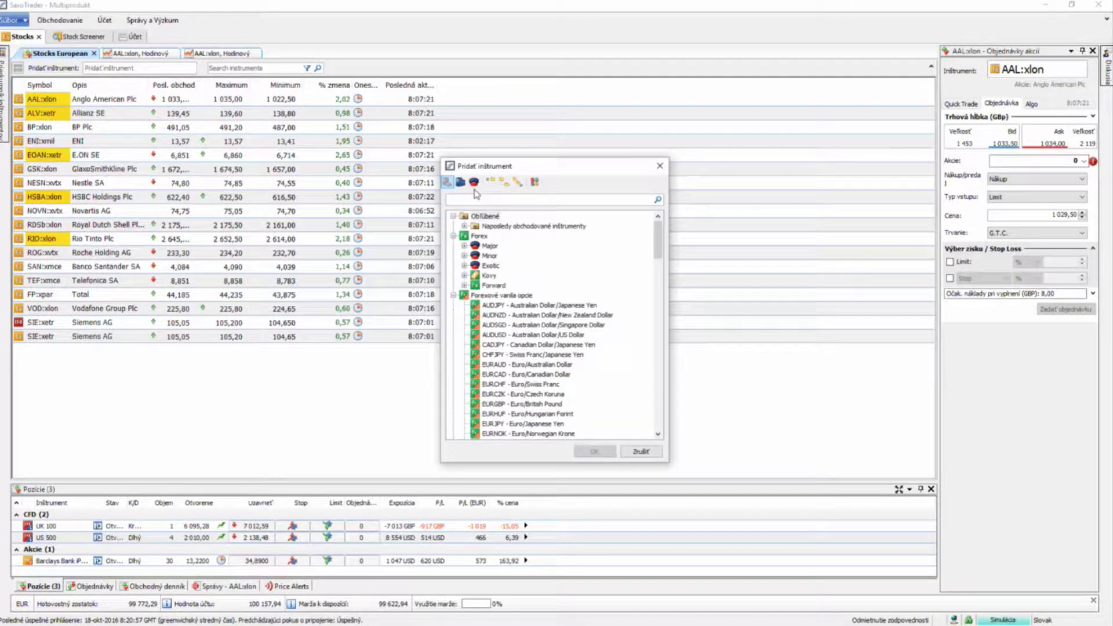
pyautogui.write('dxet')
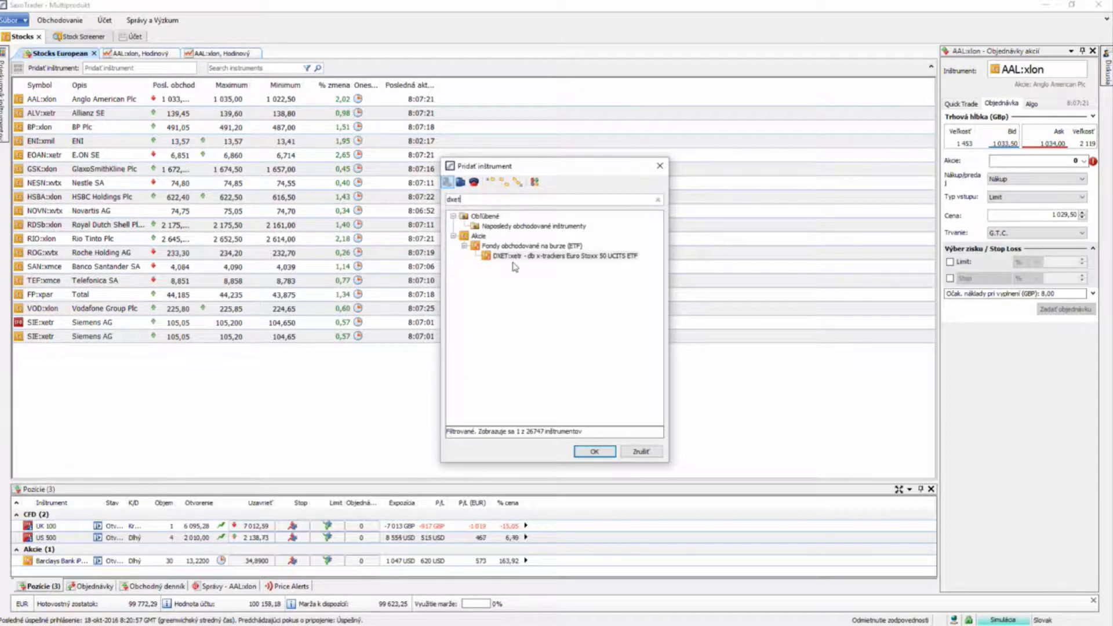
pyautogui.doubleClick(521, 255)
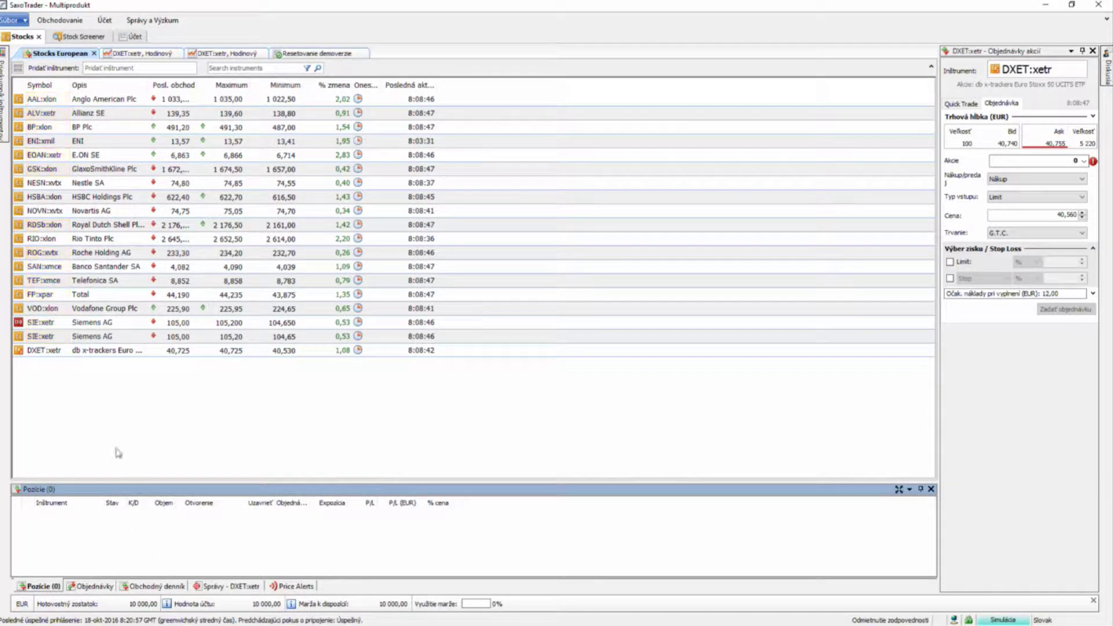
# - Add EUNH:xetr (iShares Core Euro Government Bond UCITS ETF) to the Stocks European list, and select the DXET:xetr row
pyautogui.rightClick(134, 393)
pyautogui.moveTo(142, 397)
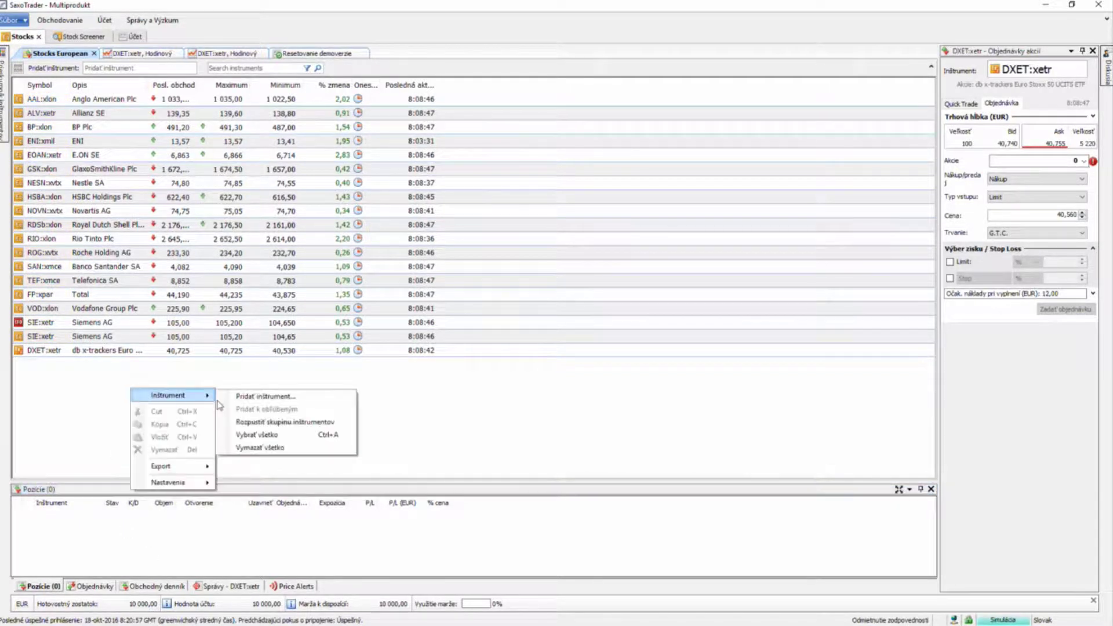
pyautogui.click(245, 392)
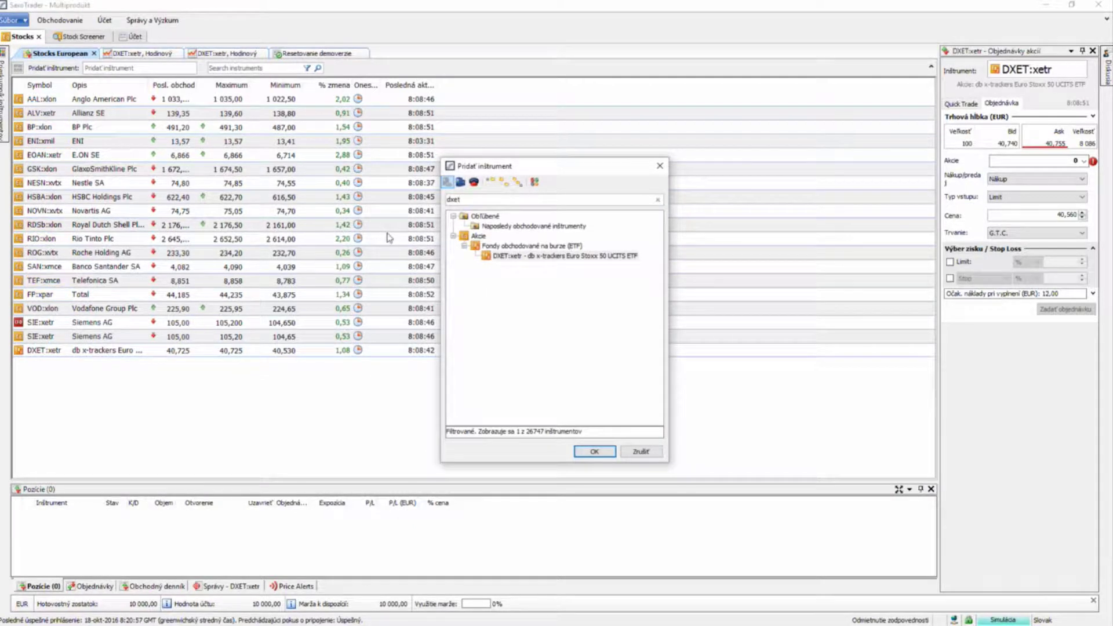
pyautogui.write('eurh')
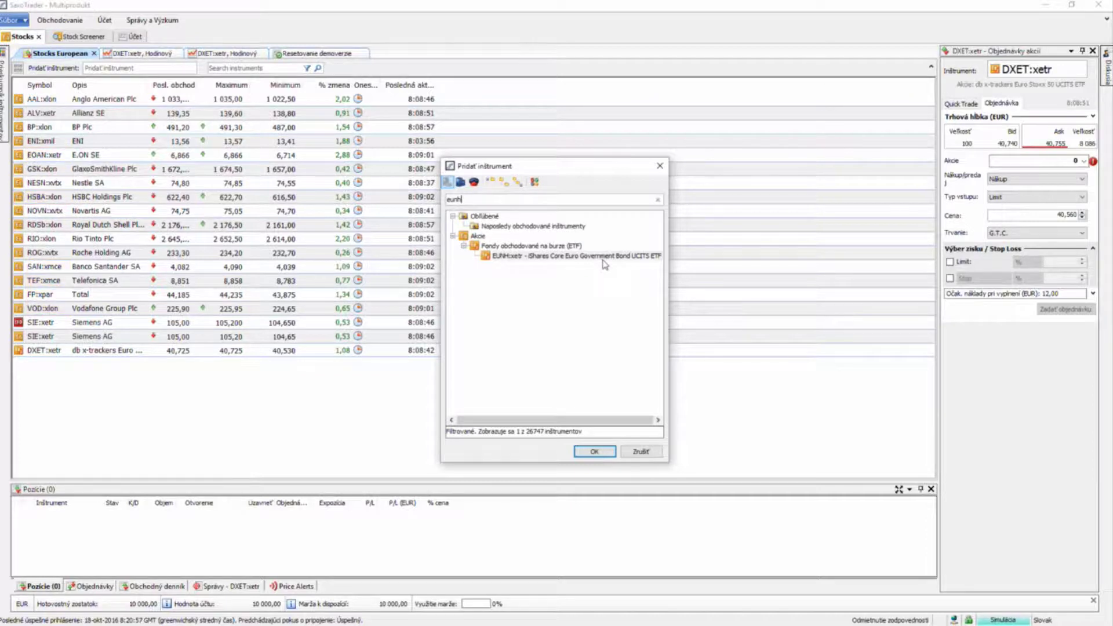
pyautogui.click(588, 452)
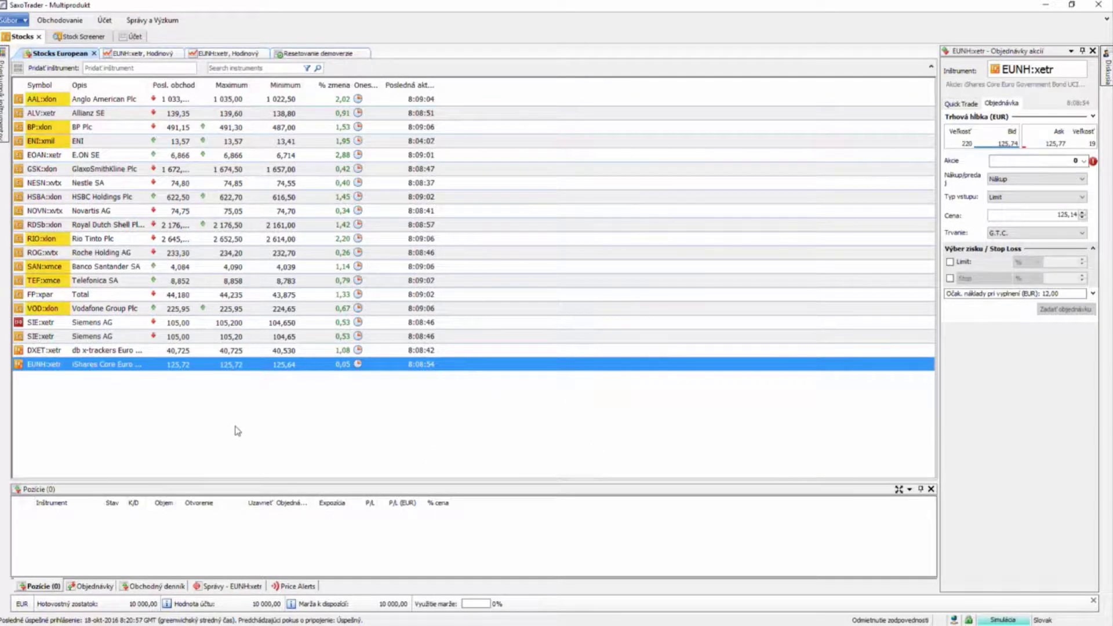
pyautogui.click(142, 350)
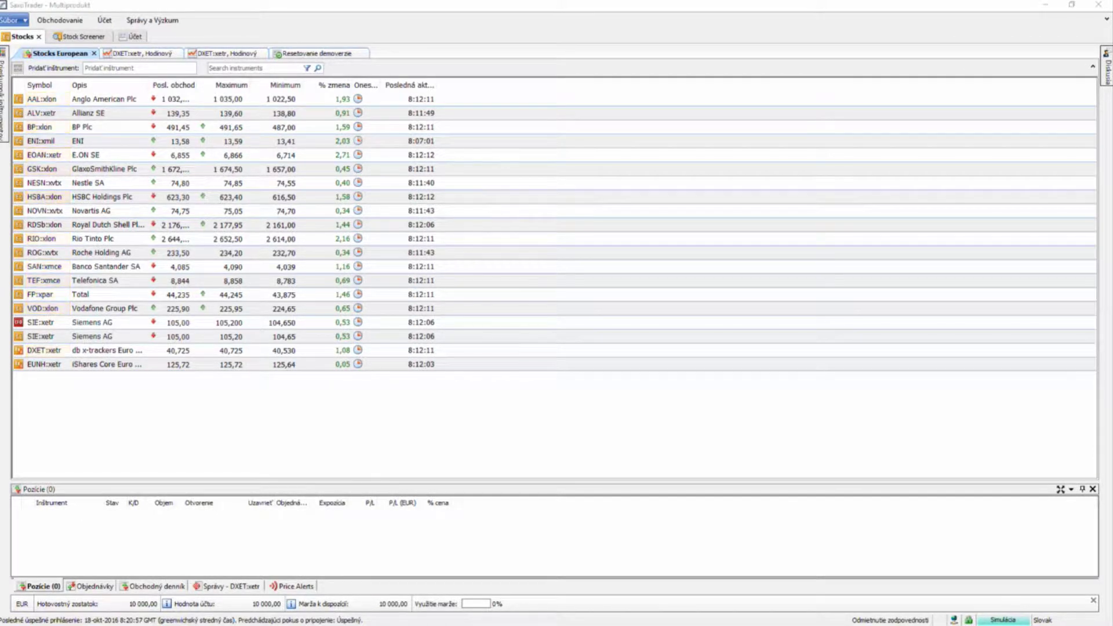
# - Switch to the Excel workbook Book1 and review the DXET and EUNH portfolio weights and the total capital in column B
pyautogui.hotkey('alt', 'Tab')
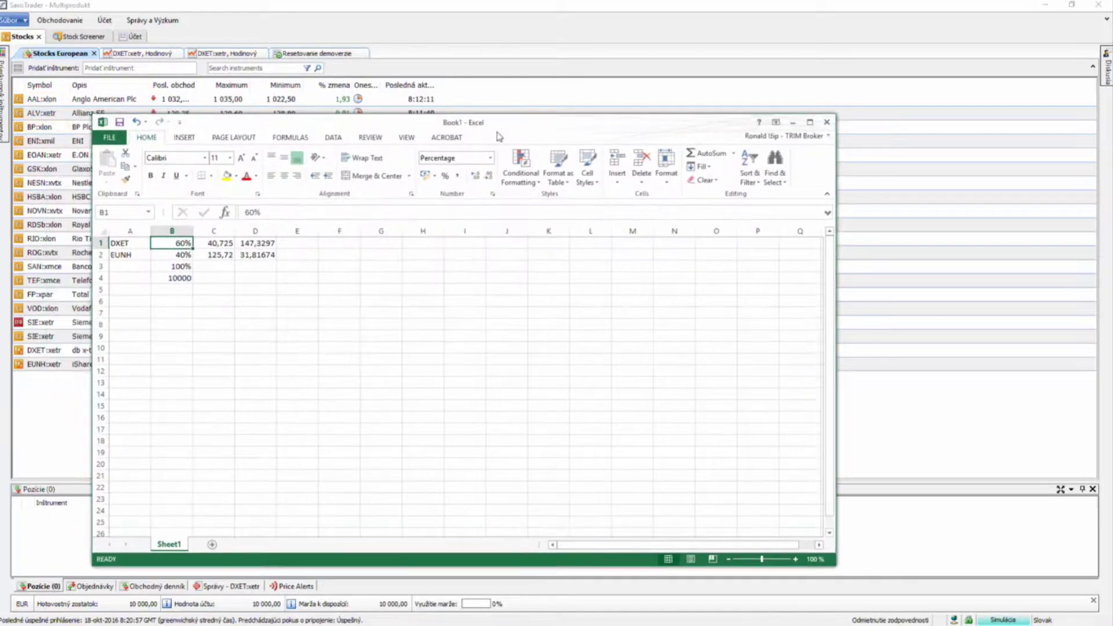
pyautogui.moveTo(324, 121); pyautogui.dragTo(428, 130)
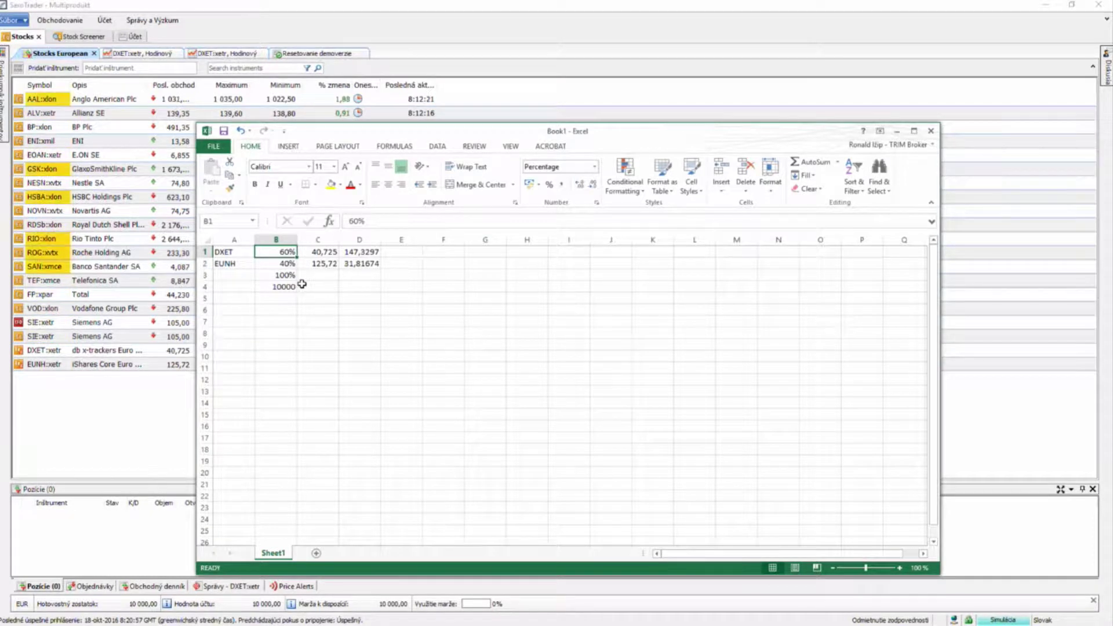
pyautogui.press('Down')
pyautogui.press('Up')
pyautogui.press('Left')
pyautogui.press('Down')
pyautogui.press('Right')
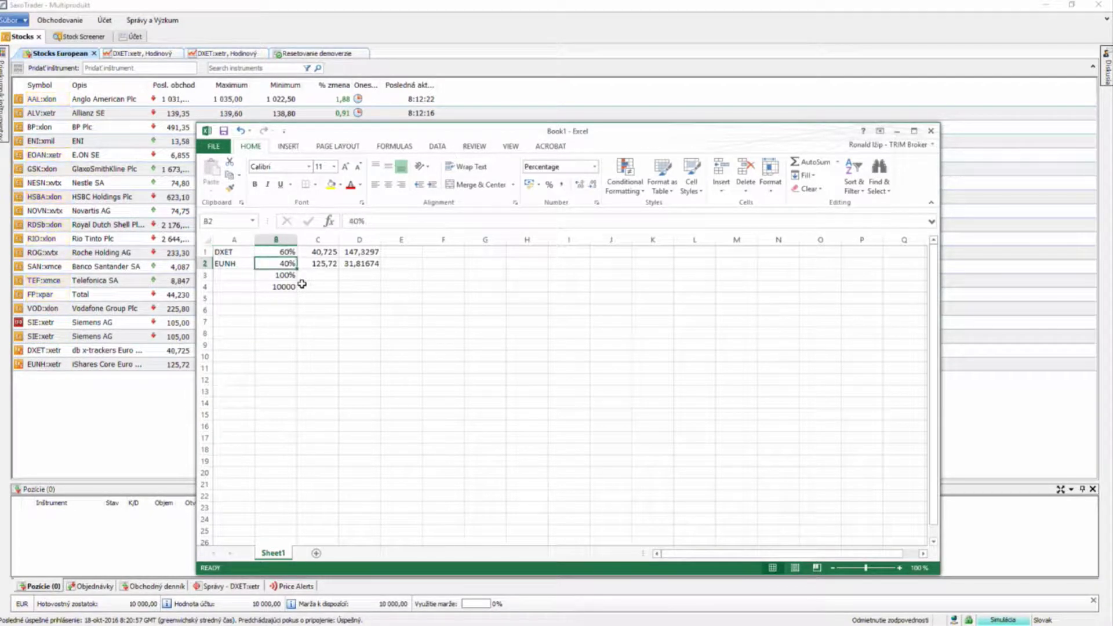
pyautogui.press('Down')
pyautogui.press('Up')
pyautogui.press('Down')
pyautogui.press('Down')
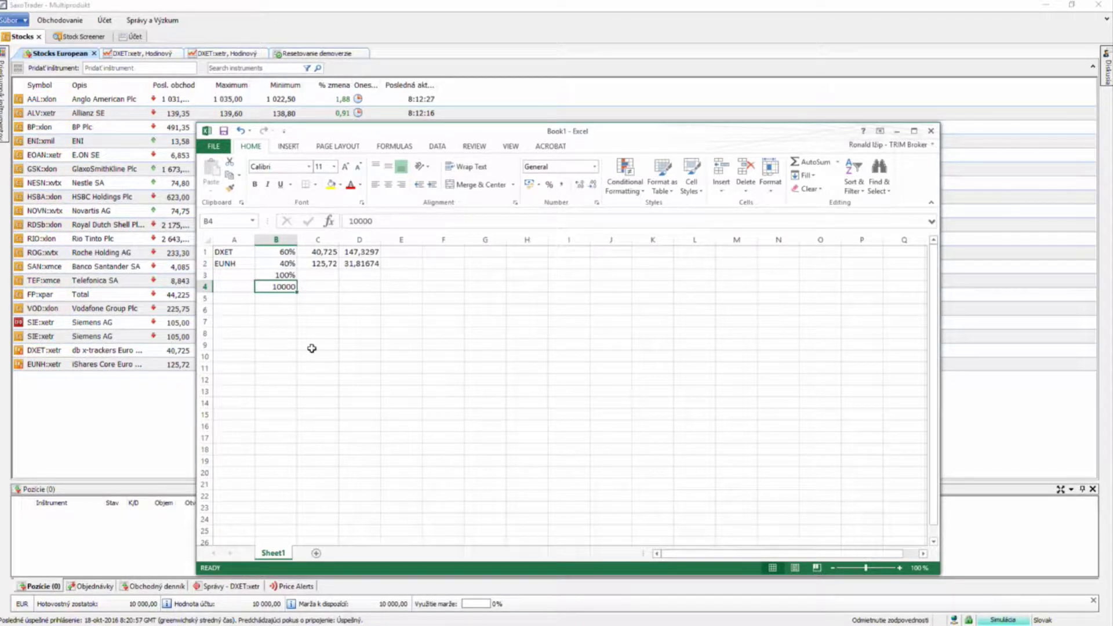
# - Examine the ETF prices in C1:C2 and the formulas calculating the number of shares in D1 and D2
pyautogui.click(322, 253)
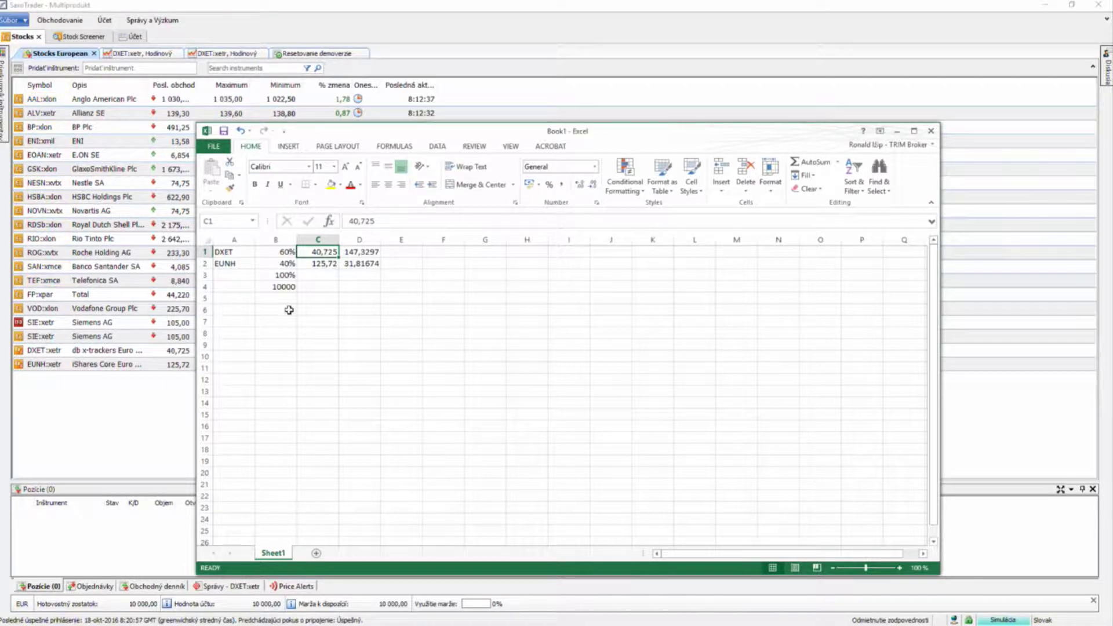
pyautogui.click(328, 264)
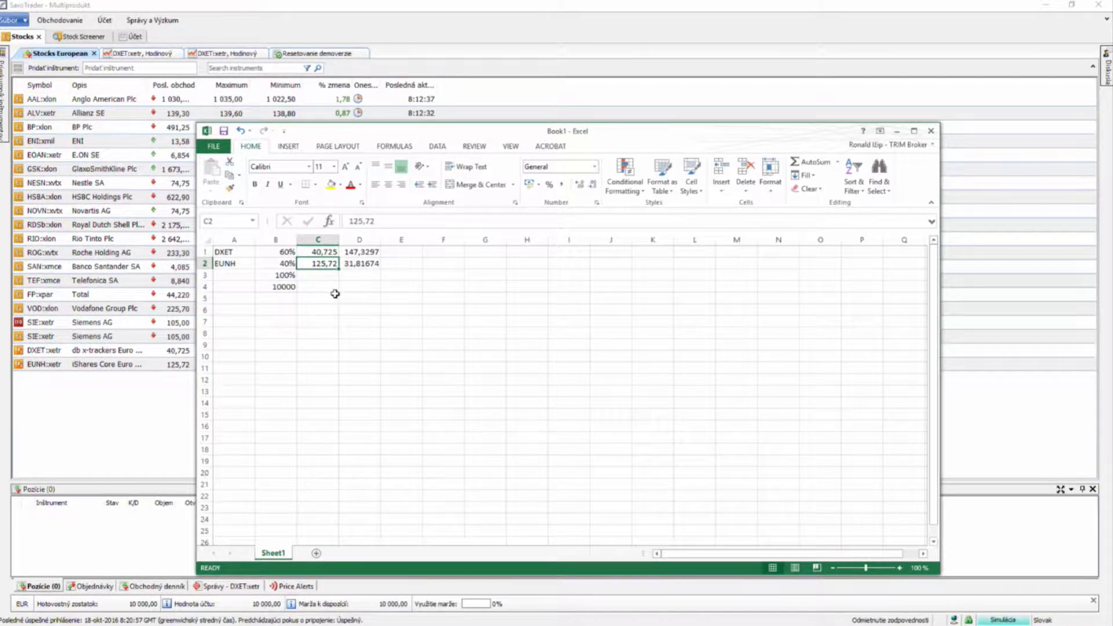
pyautogui.click(368, 250)
pyautogui.doubleClick(367, 251)
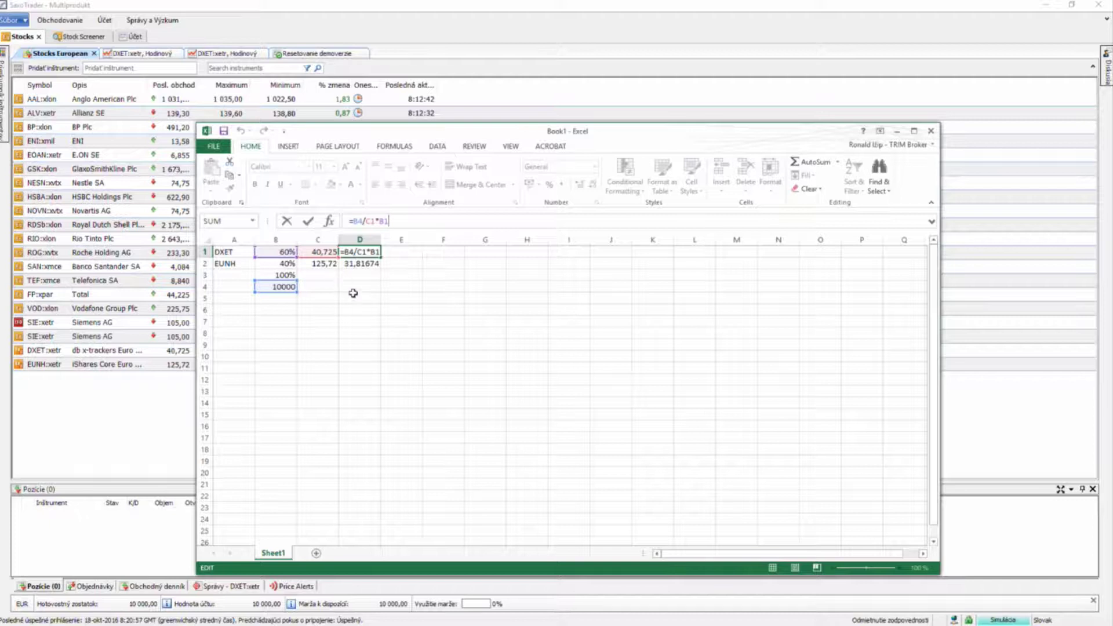
pyautogui.hotkey('ctrl', 'Return')
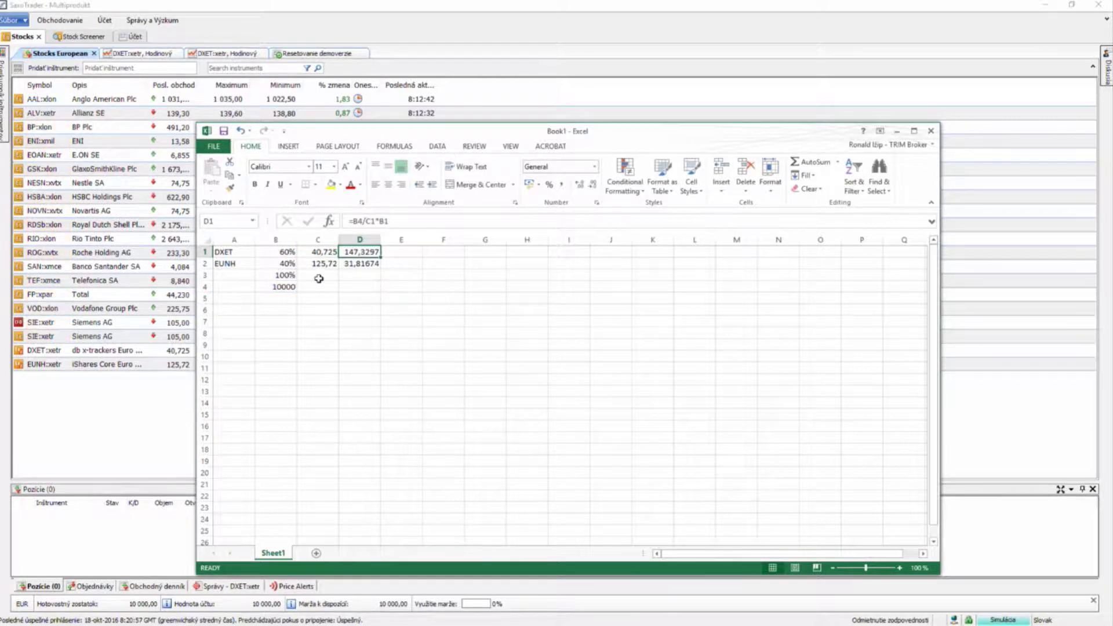
pyautogui.click(362, 265)
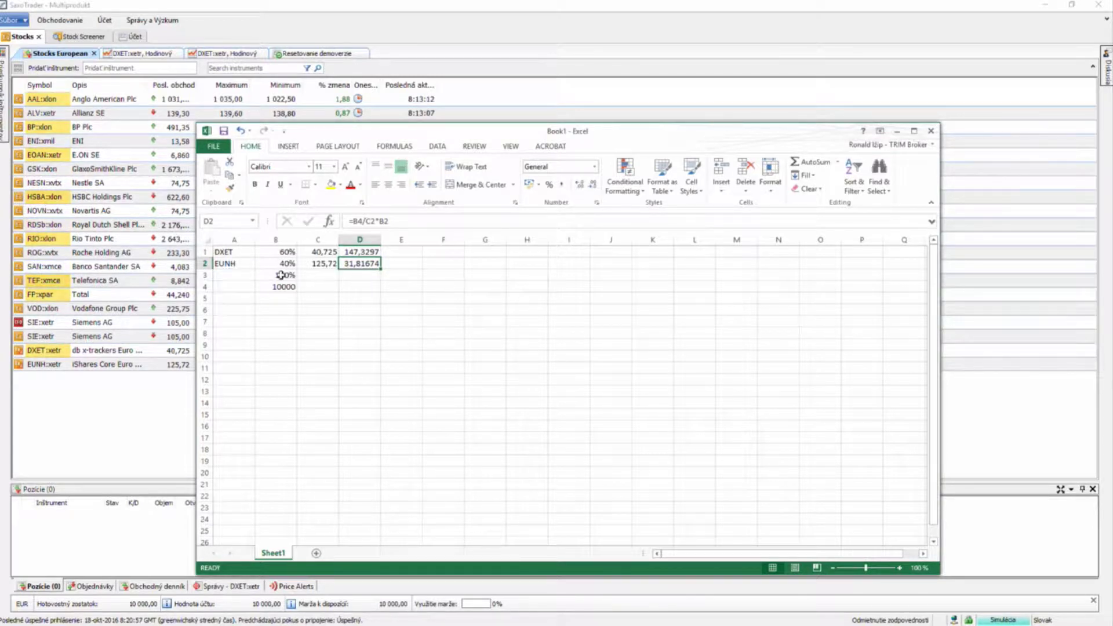
# - Return to SaxoTrader and prepare a DXET:xetr trade ticket to buy 147 shares with the market (Trh) entry type
pyautogui.moveTo(494, 133); pyautogui.dragTo(0, 103)
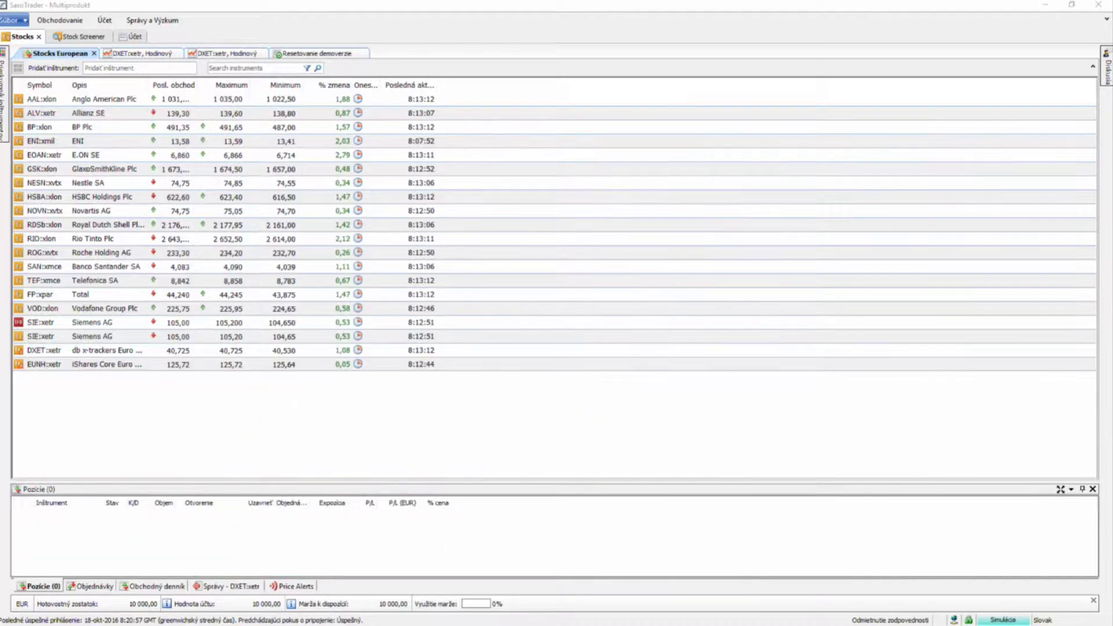
pyautogui.rightClick(52, 350)
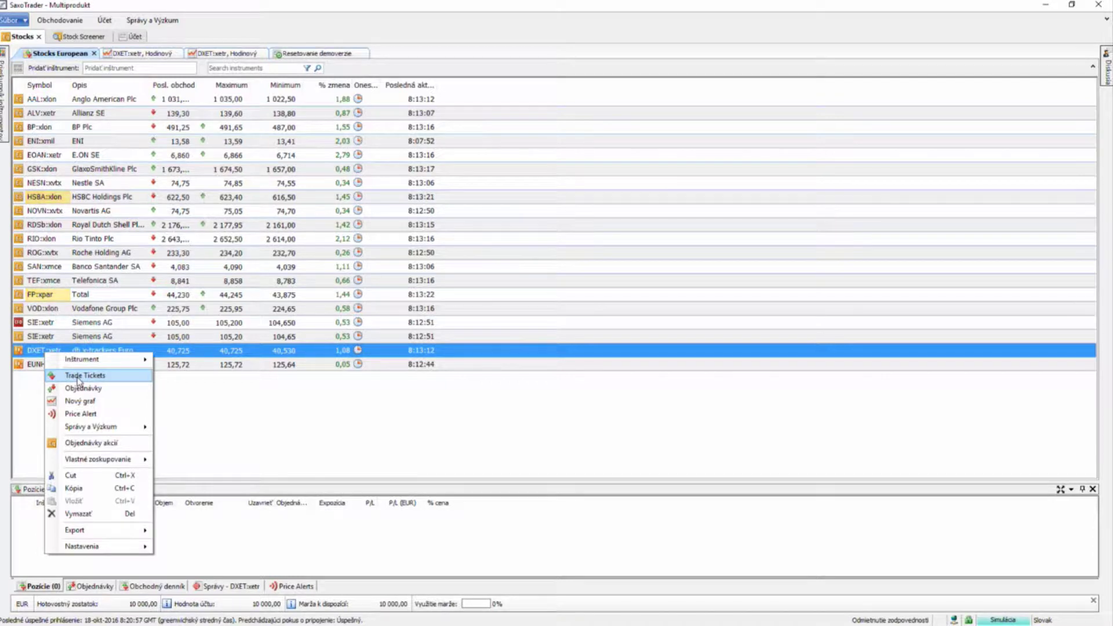
pyautogui.click(78, 378)
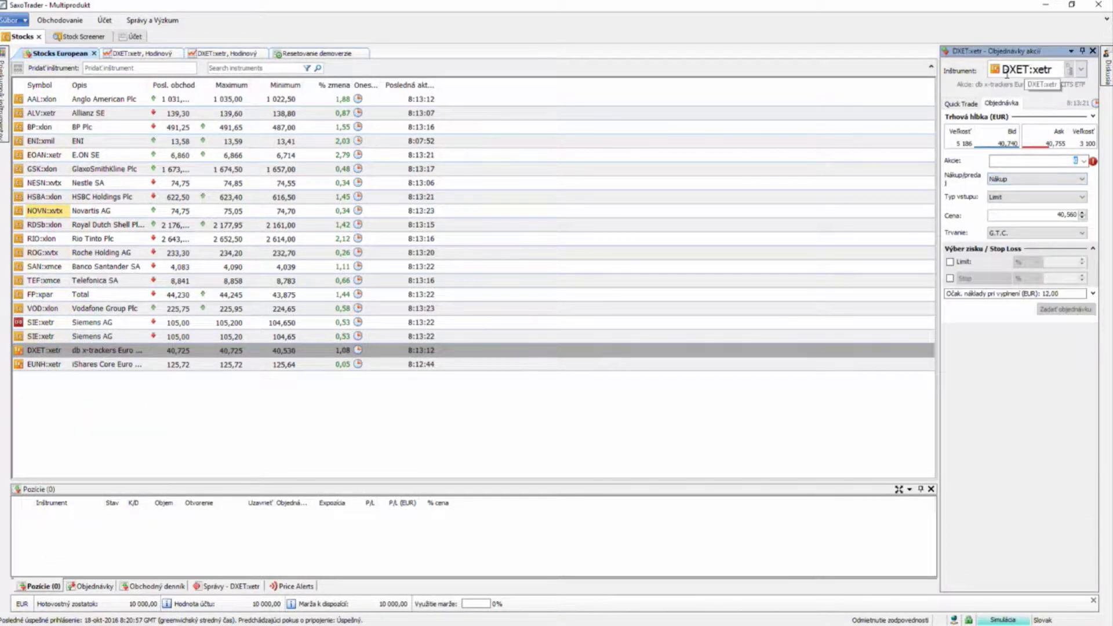
pyautogui.click(1023, 197)
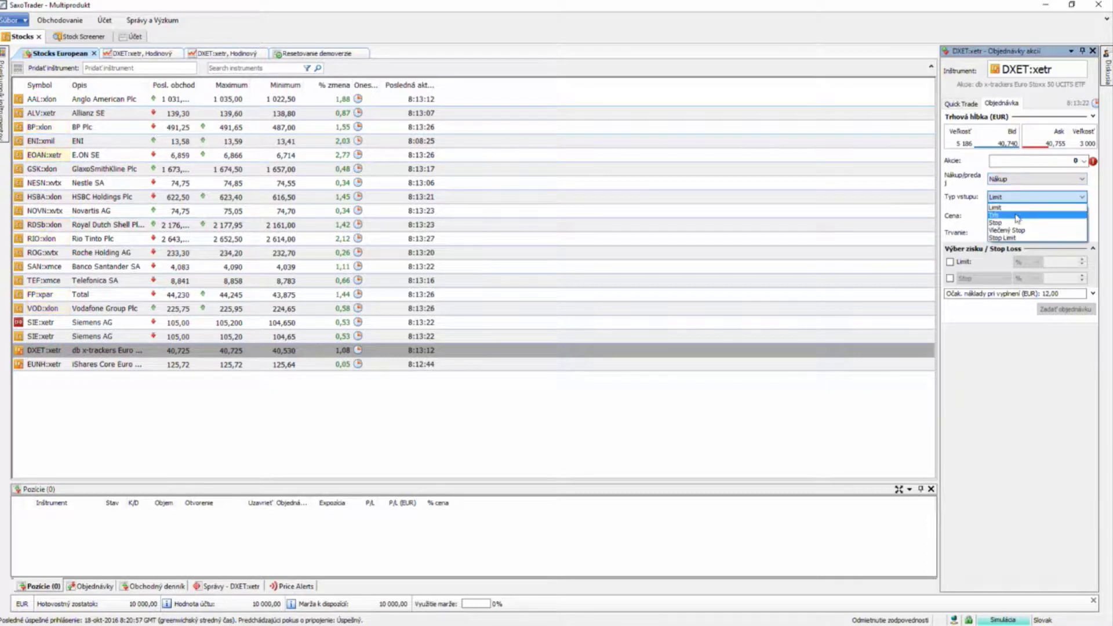
pyautogui.click(1016, 216)
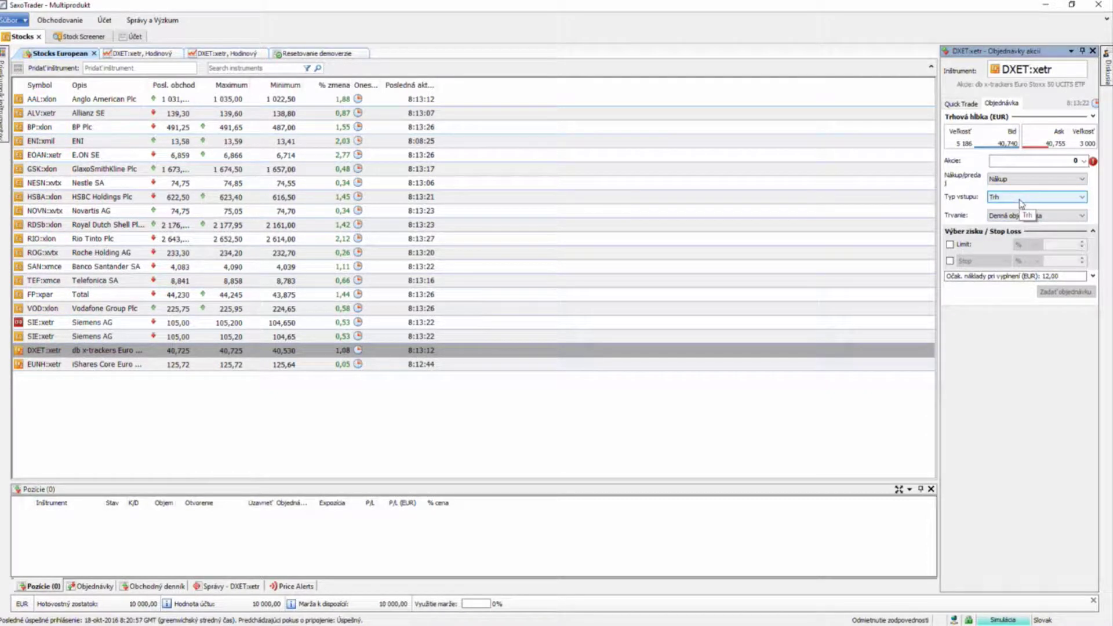
pyautogui.click(1063, 160)
pyautogui.write('147')
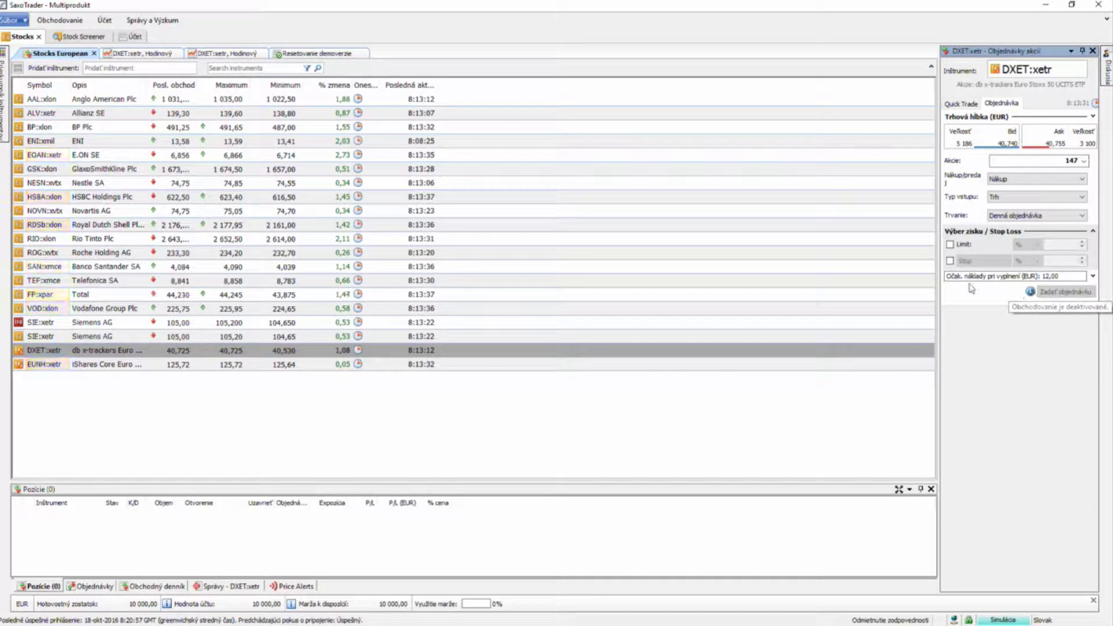
# - Enable trading on the platform, then place and confirm the DXET:xetr buy order and close its trade confirmation
pyautogui.click(59, 22)
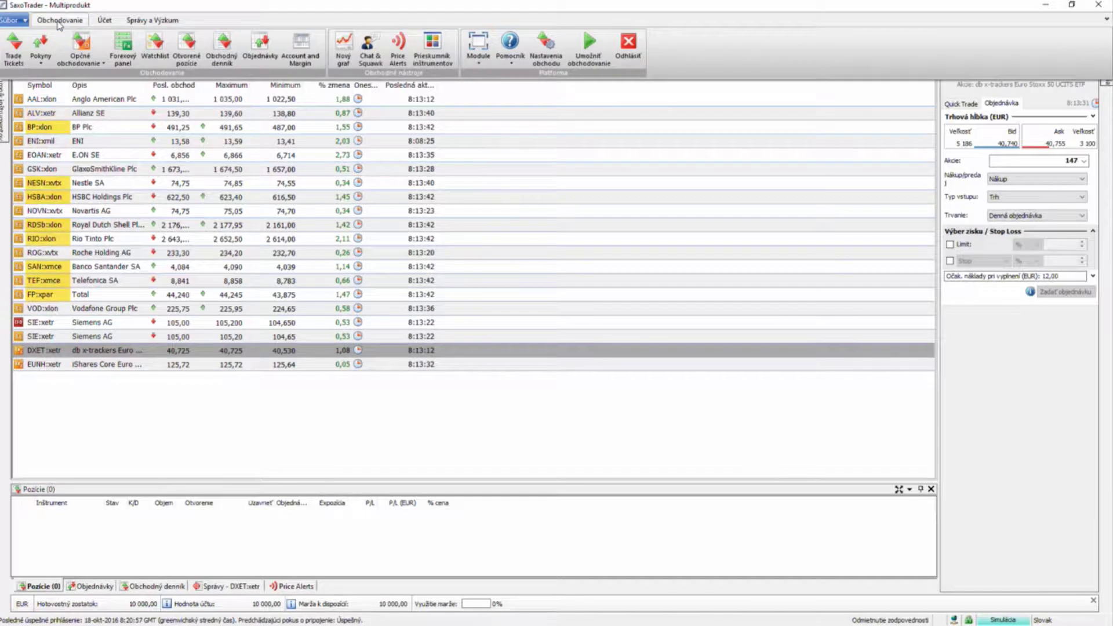
pyautogui.click(597, 58)
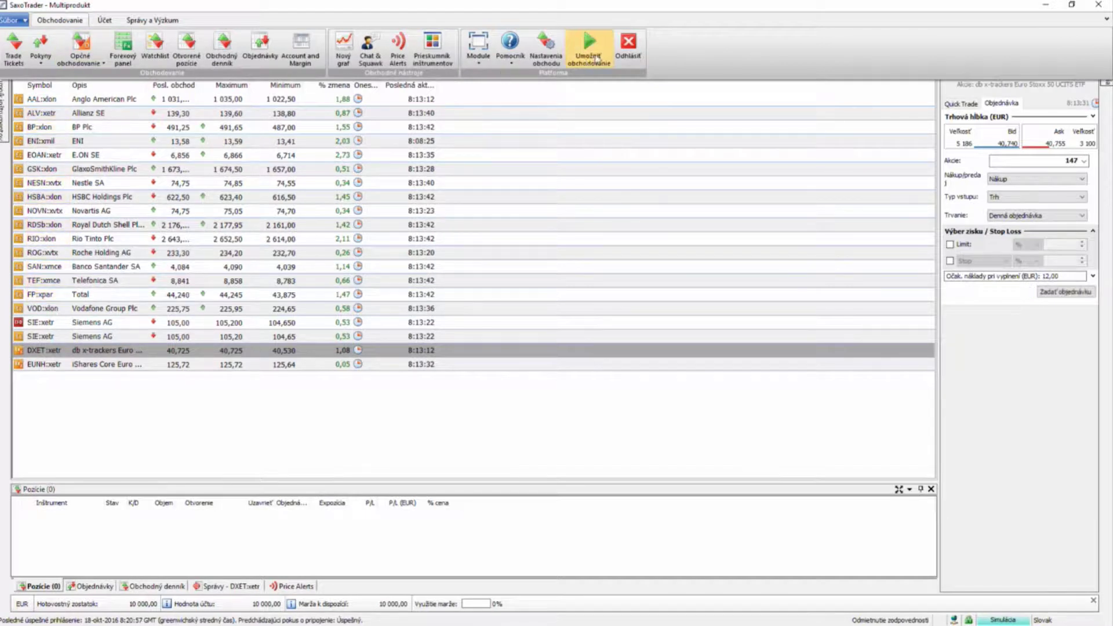
pyautogui.click(1069, 295)
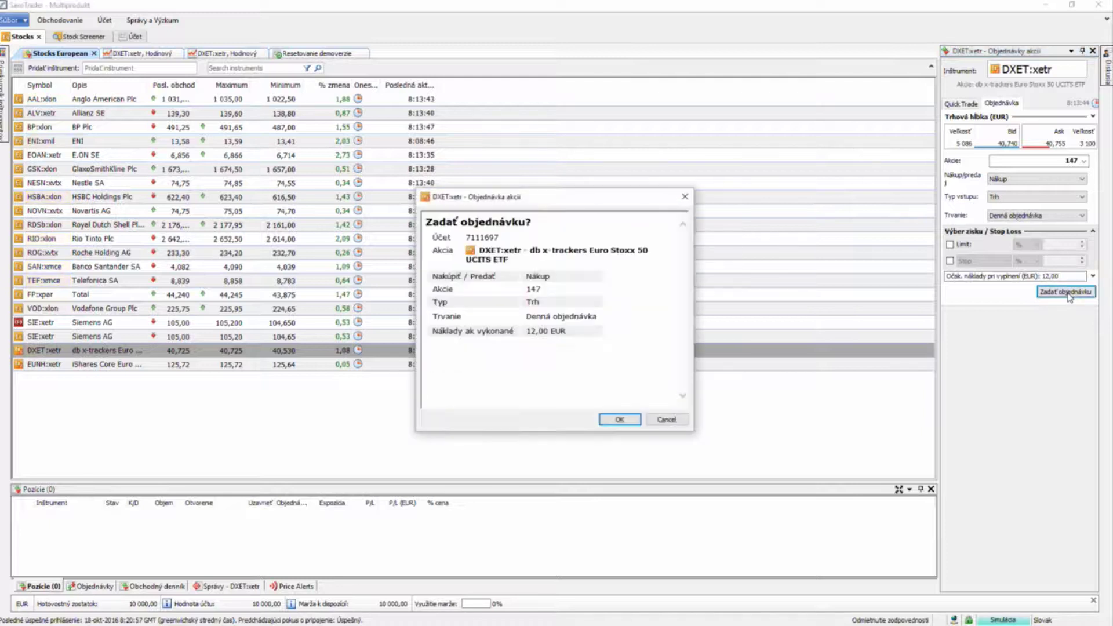
pyautogui.click(618, 419)
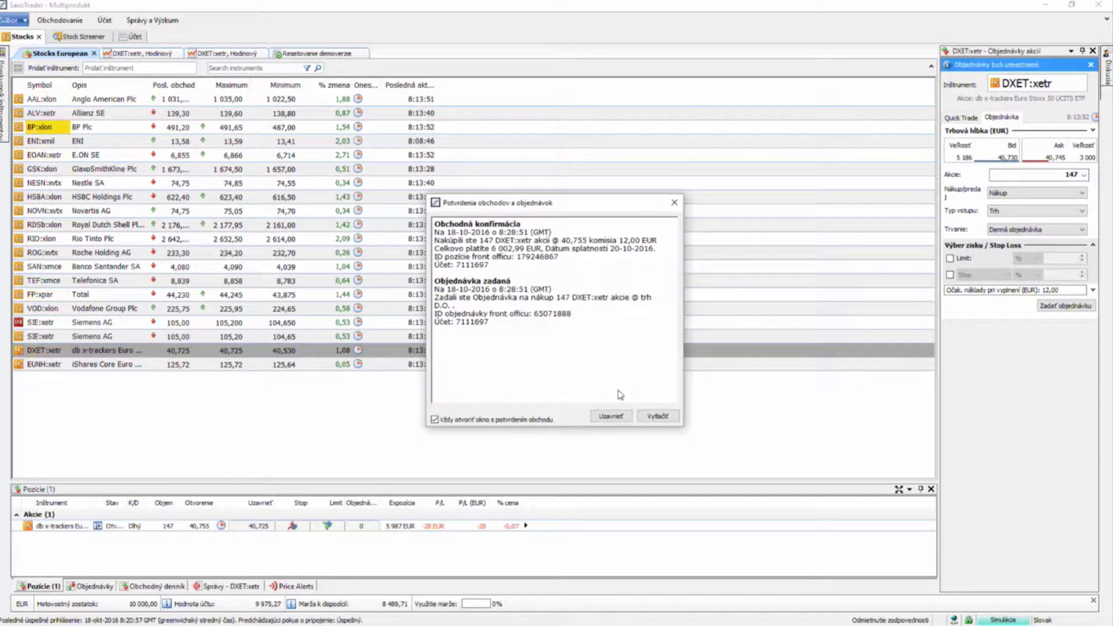
pyautogui.click(613, 417)
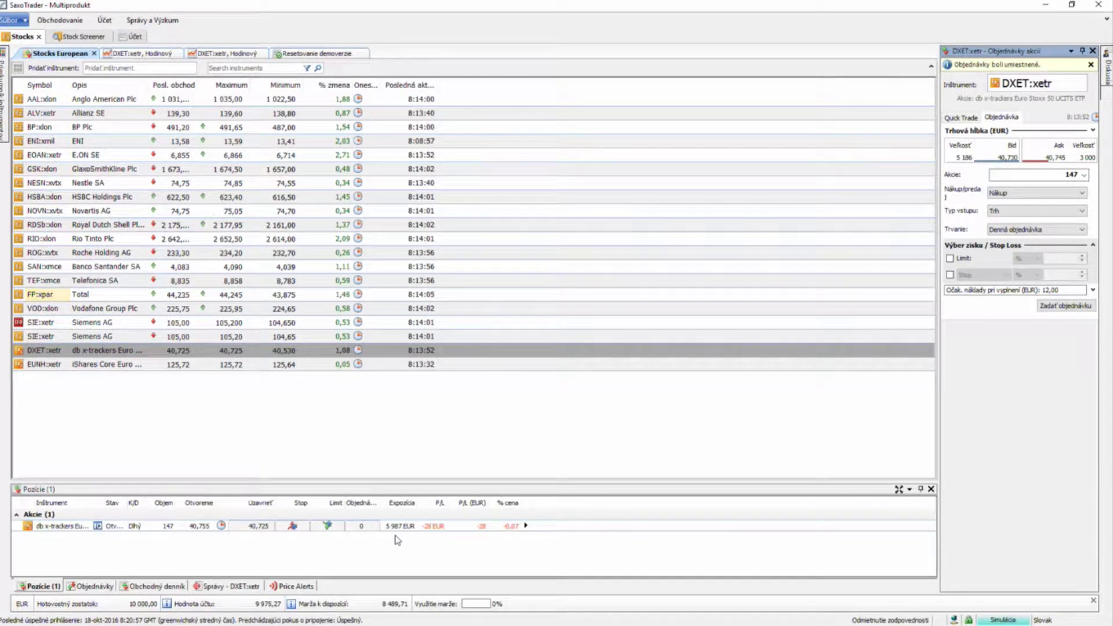
# - Open a trade ticket for EUNH:xetr and set the number of shares to 31
pyautogui.click(105, 365)
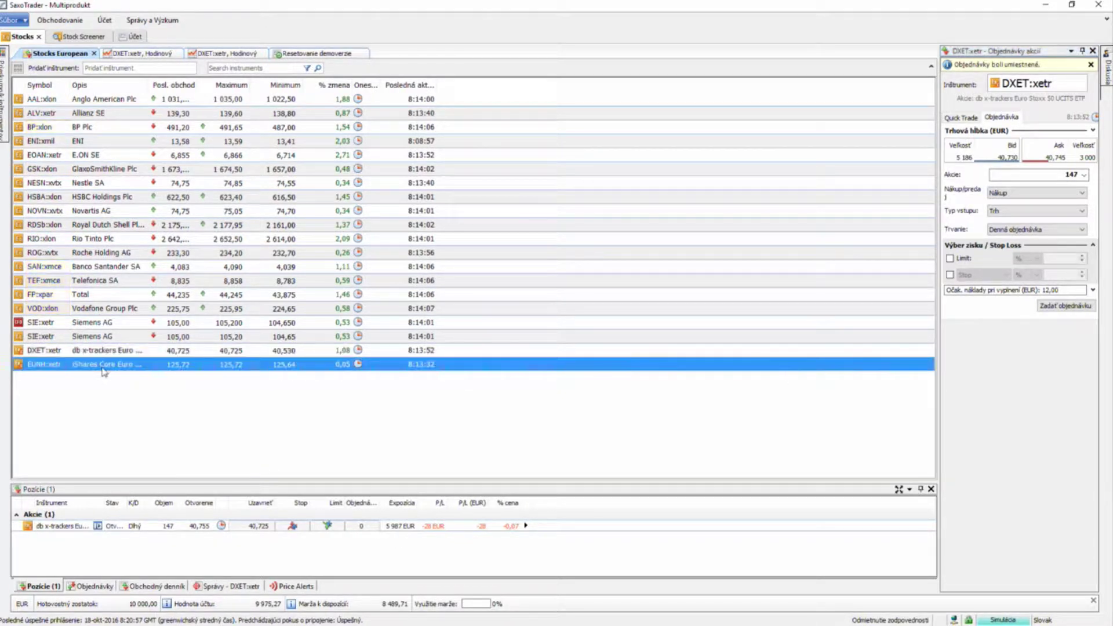
pyautogui.rightClick(105, 366)
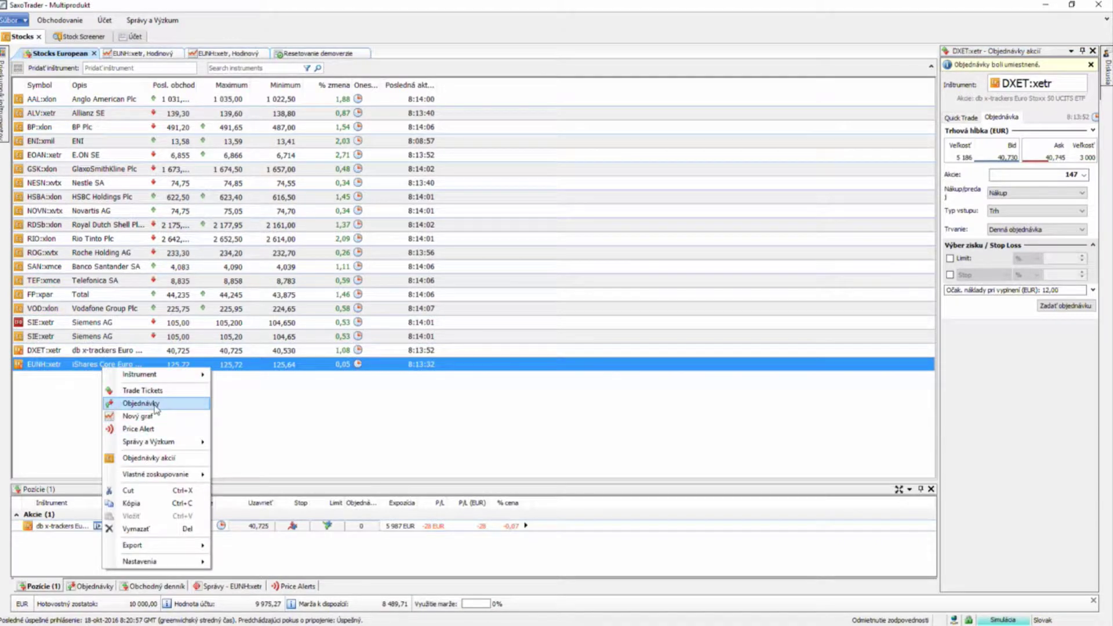
pyautogui.click(142, 391)
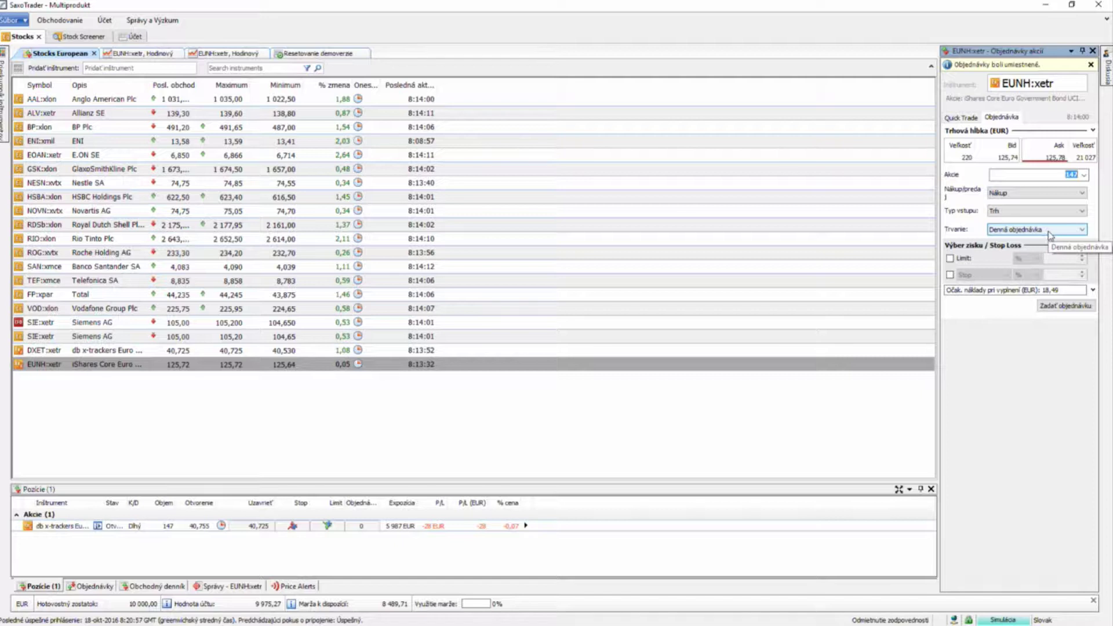
pyautogui.click(1055, 173)
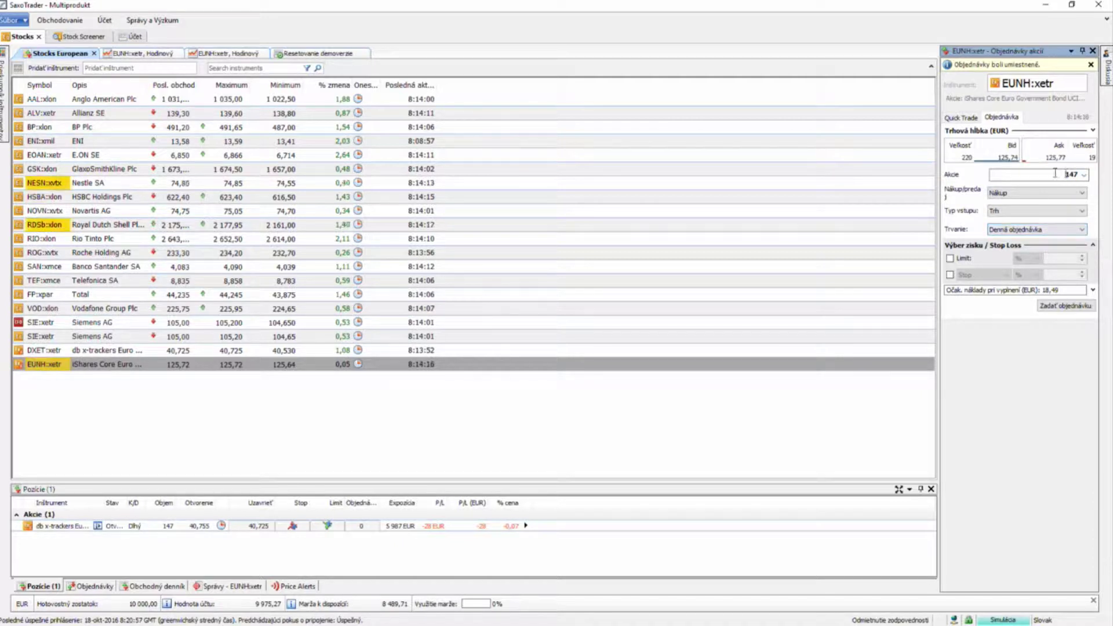
pyautogui.press('Delete')
pyautogui.press('Delete')
pyautogui.press('Delete')
pyautogui.write('31')
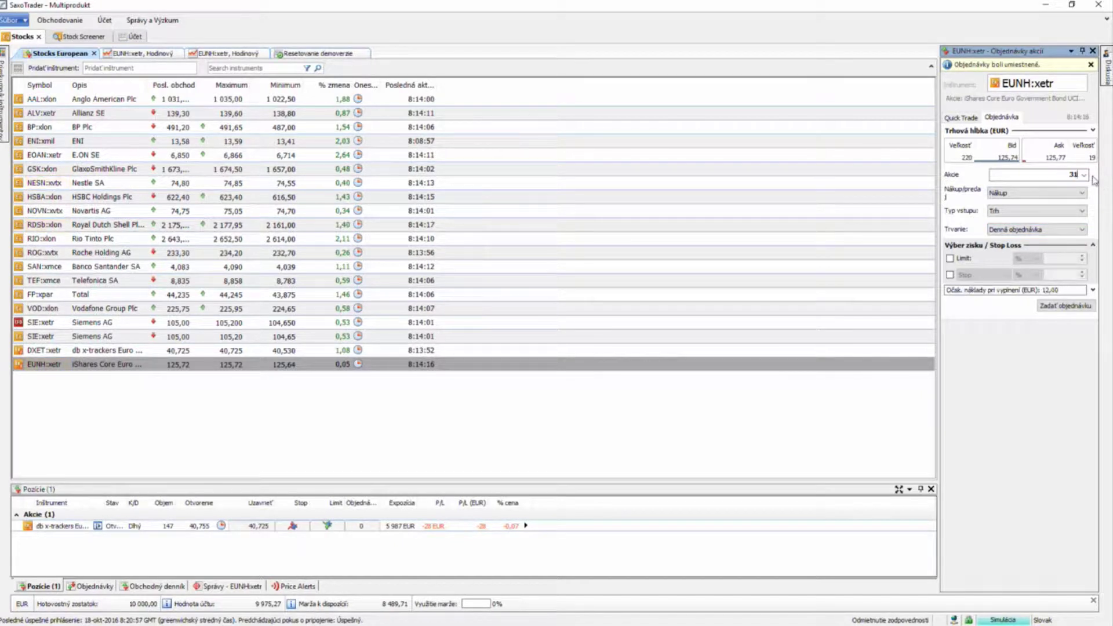
pyautogui.press('Tab')
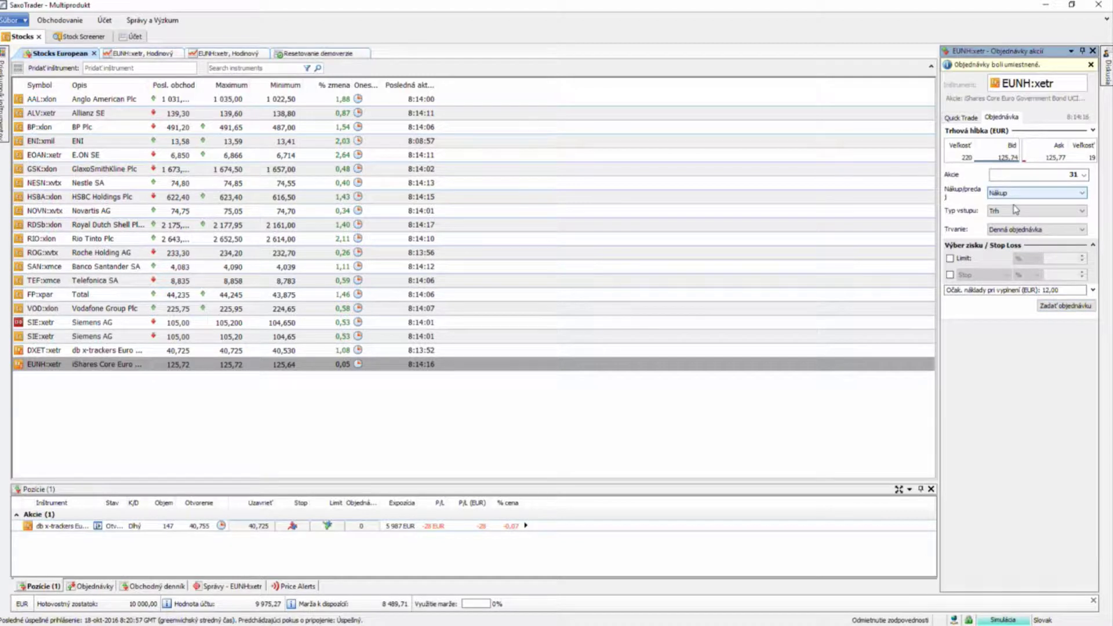
# - Place and confirm the EUNH:xetr buy order, close its trade confirmation and check the profit/loss details of the open positions
pyautogui.click(1066, 307)
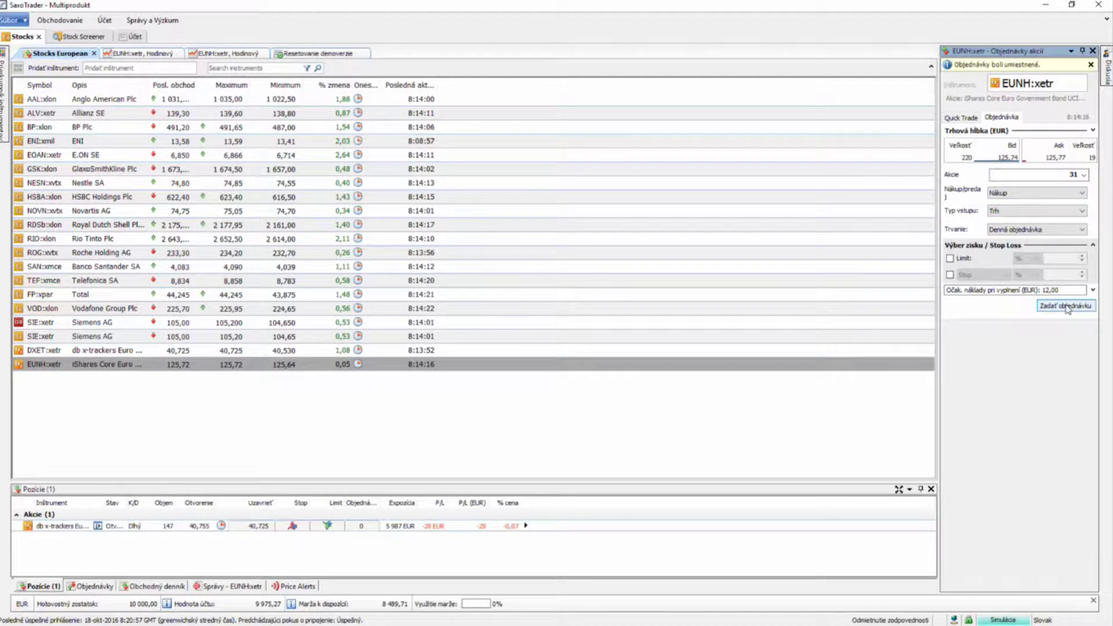
pyautogui.click(619, 419)
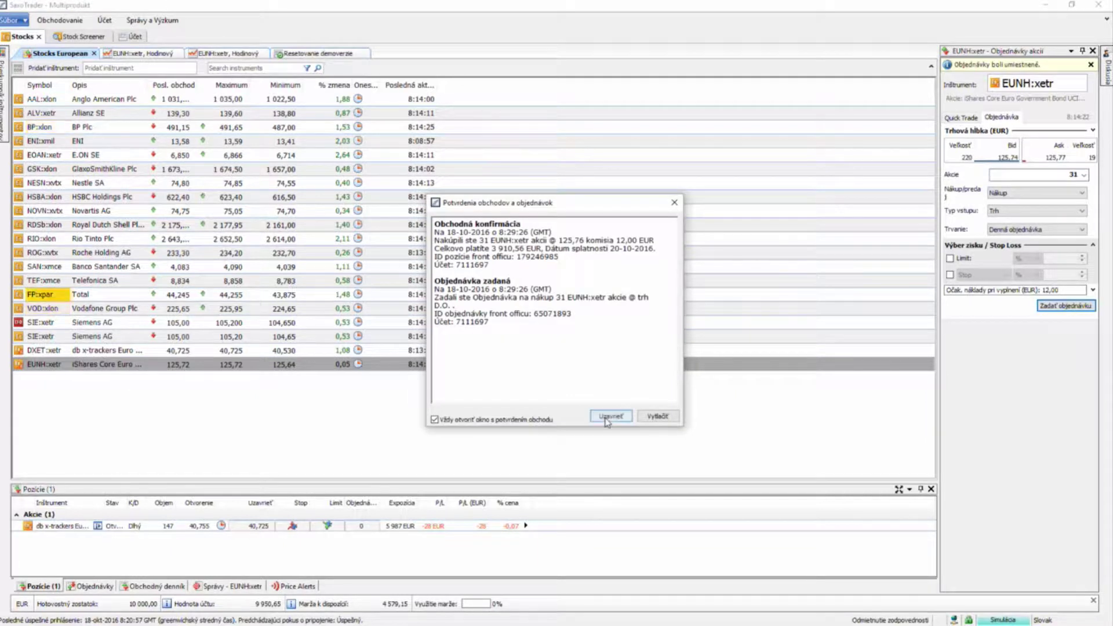
pyautogui.click(605, 418)
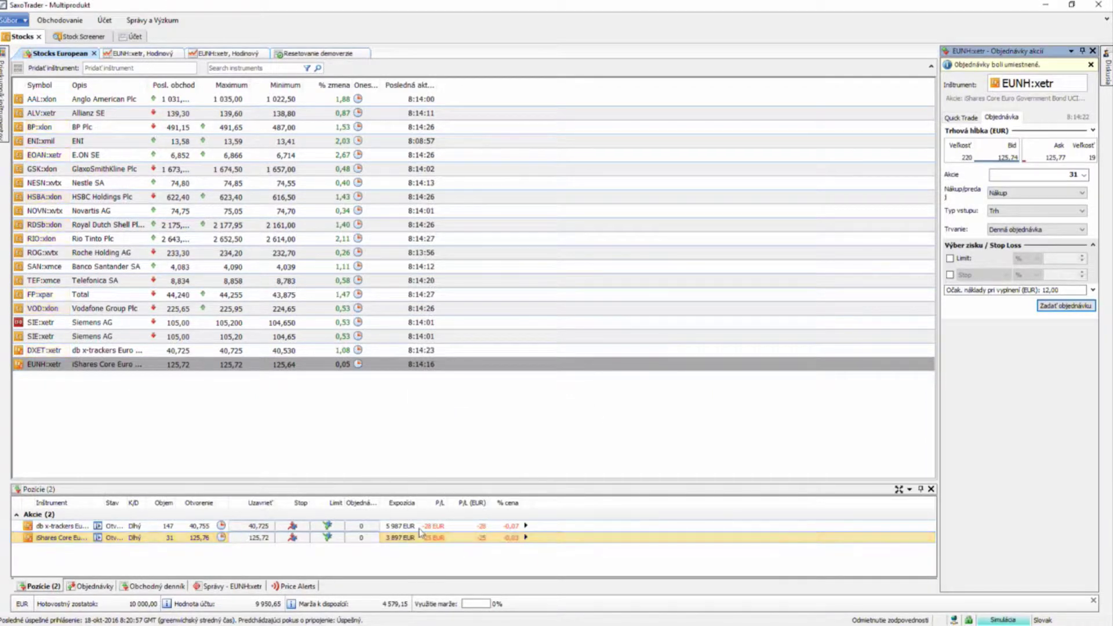
pyautogui.moveTo(420, 530)
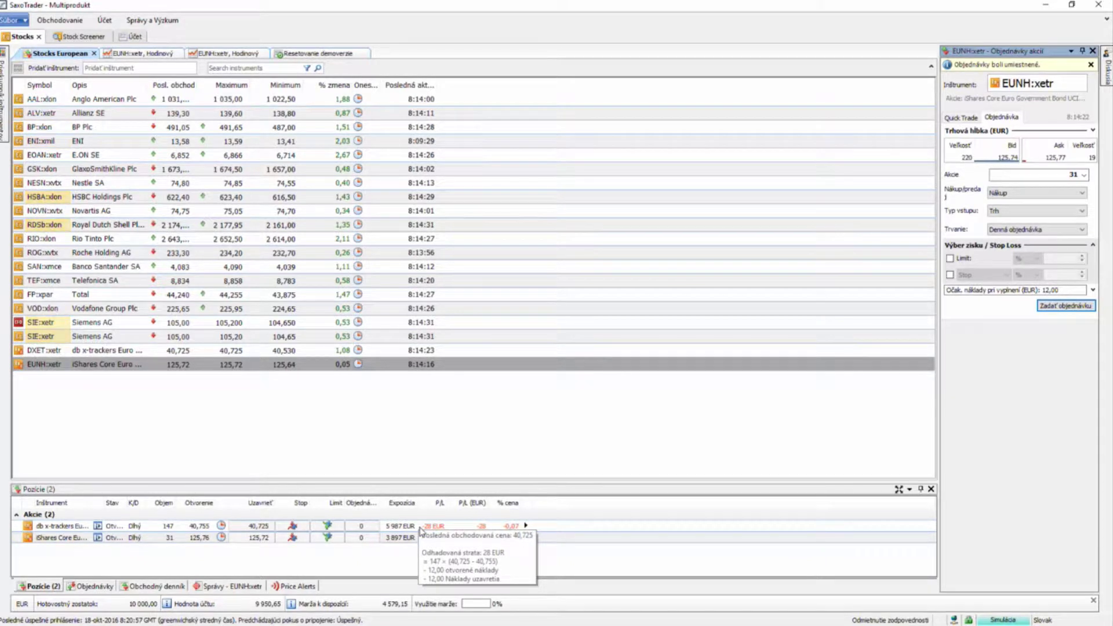
pyautogui.click(506, 565)
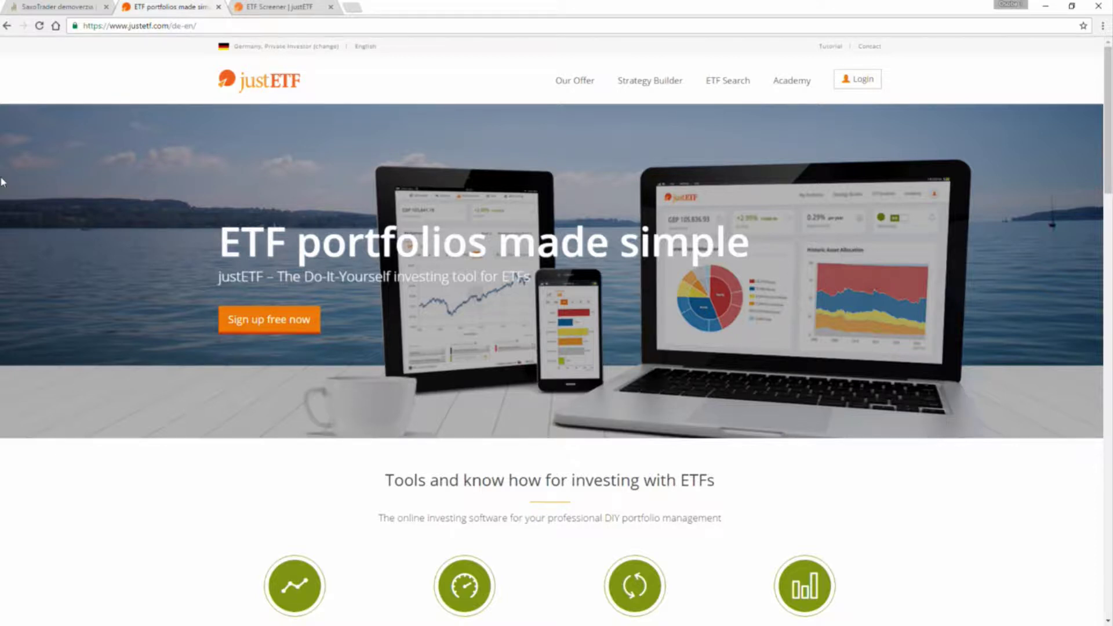
# - Switch to justETF in the browser, open the ETF screener and filter for Equity funds listed on XETRA, Euronext Paris and Stuttgart
pyautogui.moveTo(720, 80)
pyautogui.click(727, 129)
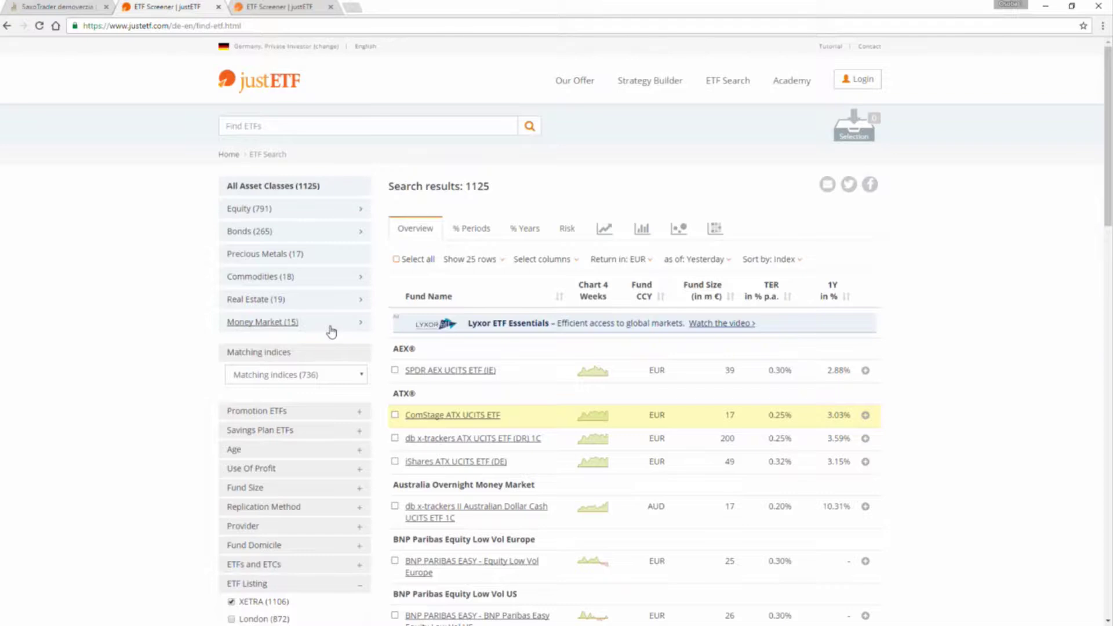
pyautogui.scroll(-2, 331, 332)
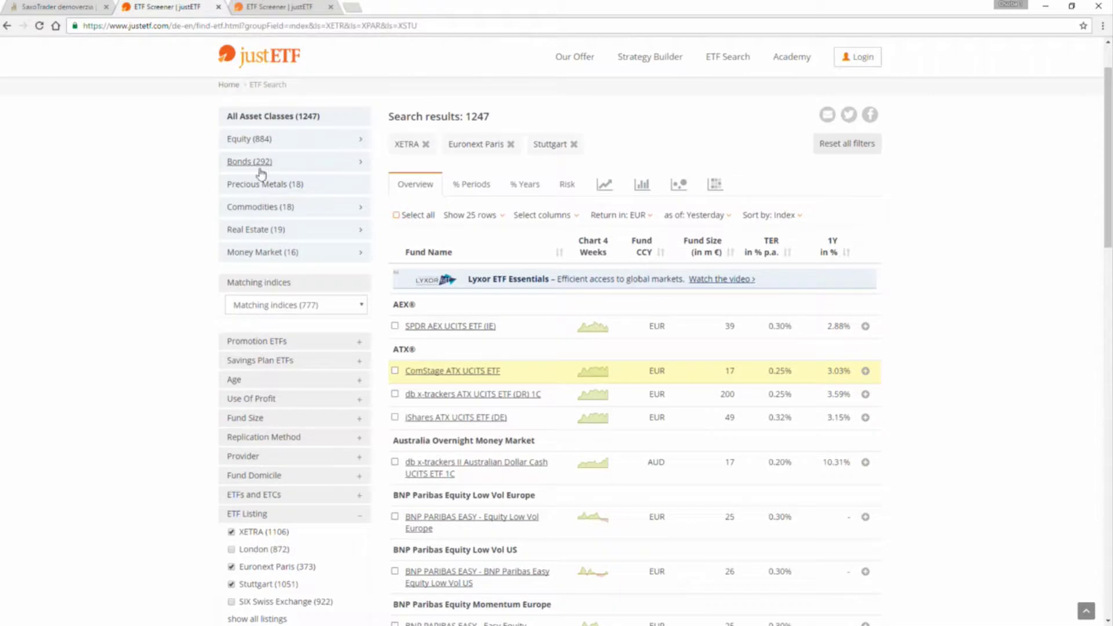
pyautogui.click(244, 140)
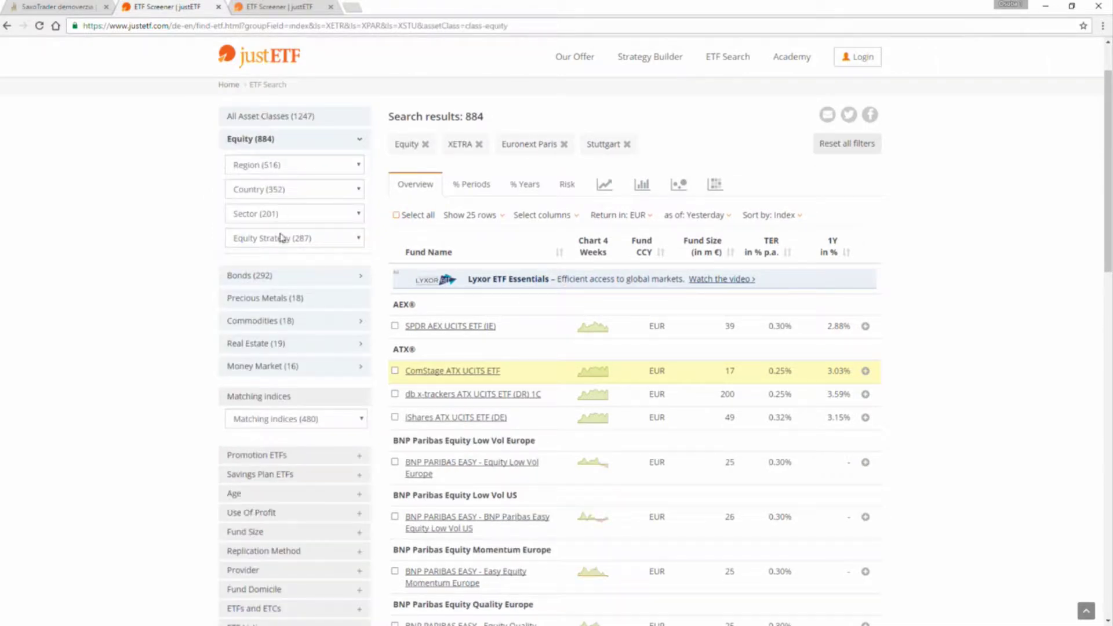
# - Examine the available Region, Country, Sector and Equity Strategy filter options for equity ETFs
pyautogui.click(281, 167)
pyautogui.click(288, 169)
pyautogui.click(282, 191)
pyautogui.click(282, 192)
pyautogui.click(278, 214)
pyautogui.click(278, 215)
pyautogui.click(275, 239)
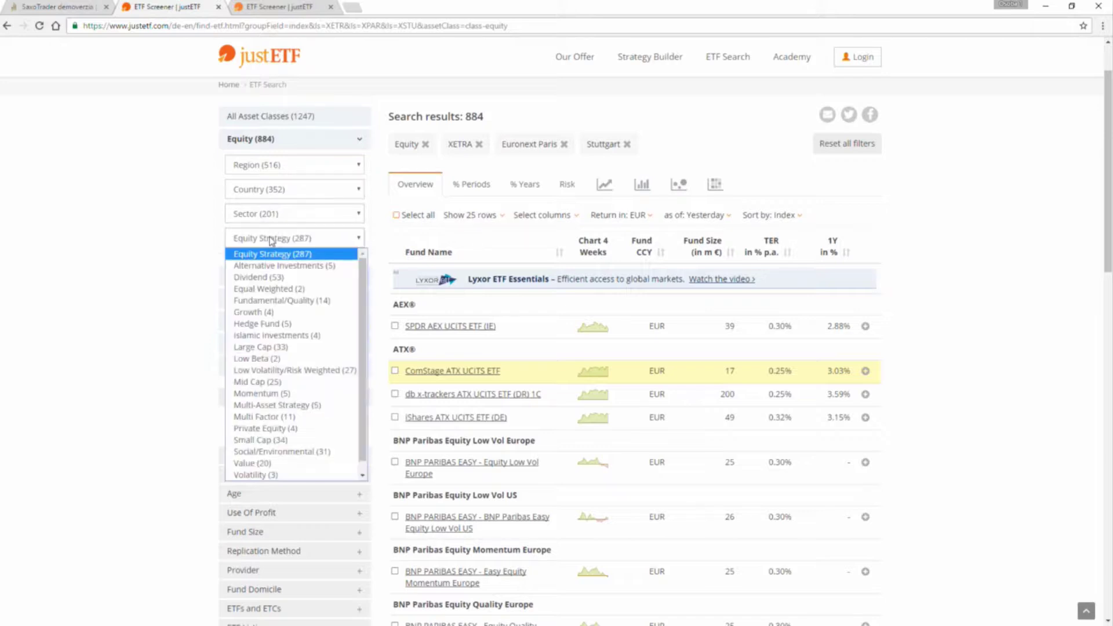
pyautogui.scroll(-1, 303, 362)
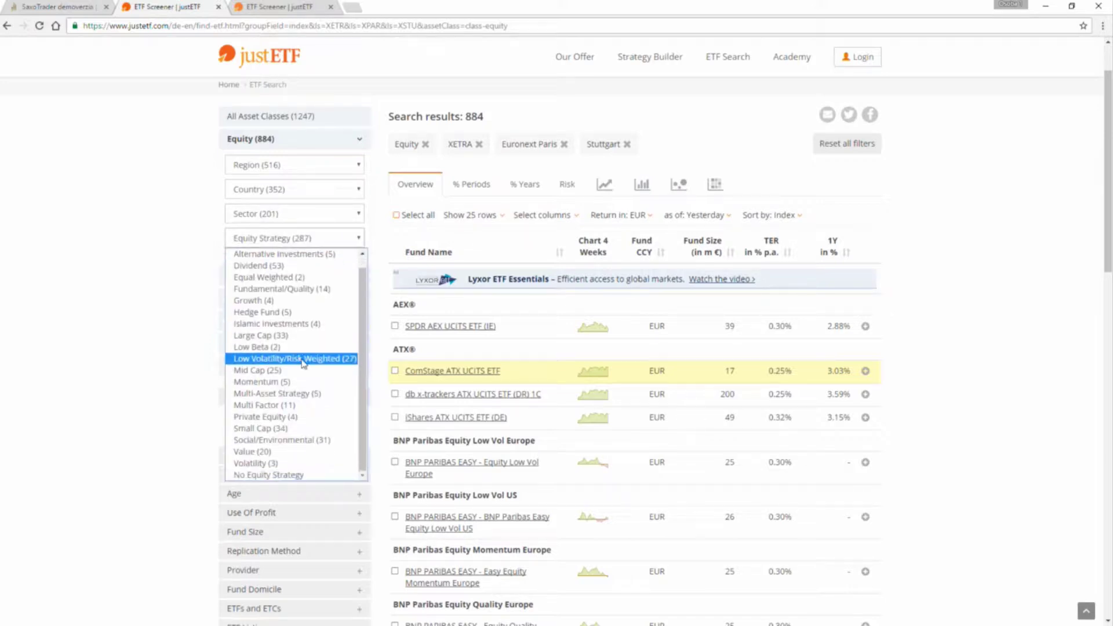